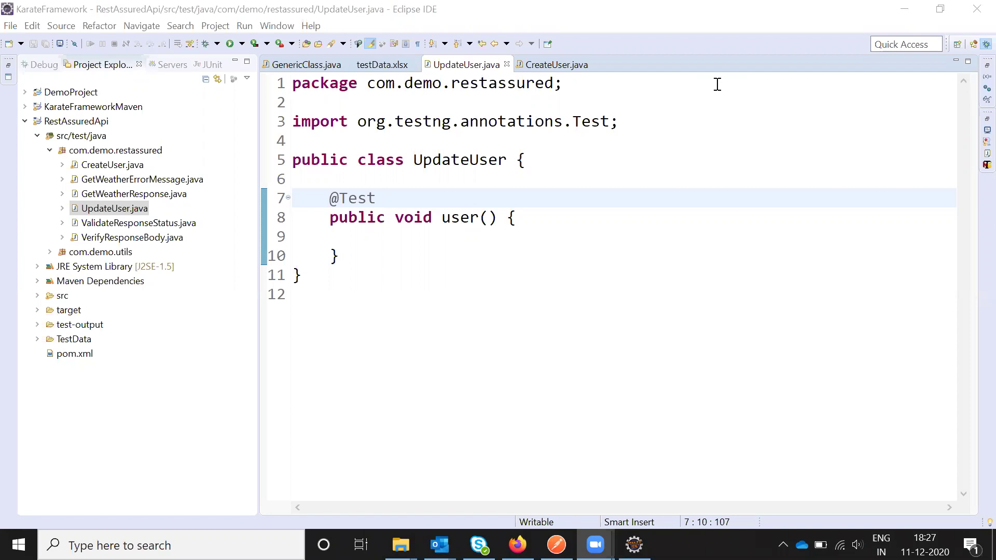
Assign an empty string to RestAssured.baseURI in user(), adding the RestAssured import.
{"action": "left_click", "coordinate": [402, 239]}
{"action": "type", "text": "Res"}
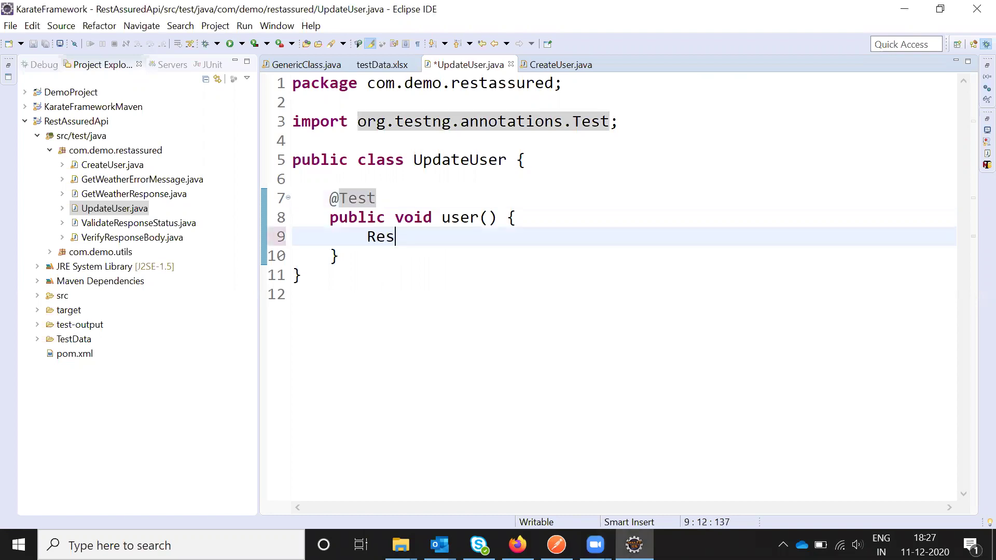
{"action": "key", "text": "ctrl+space"}
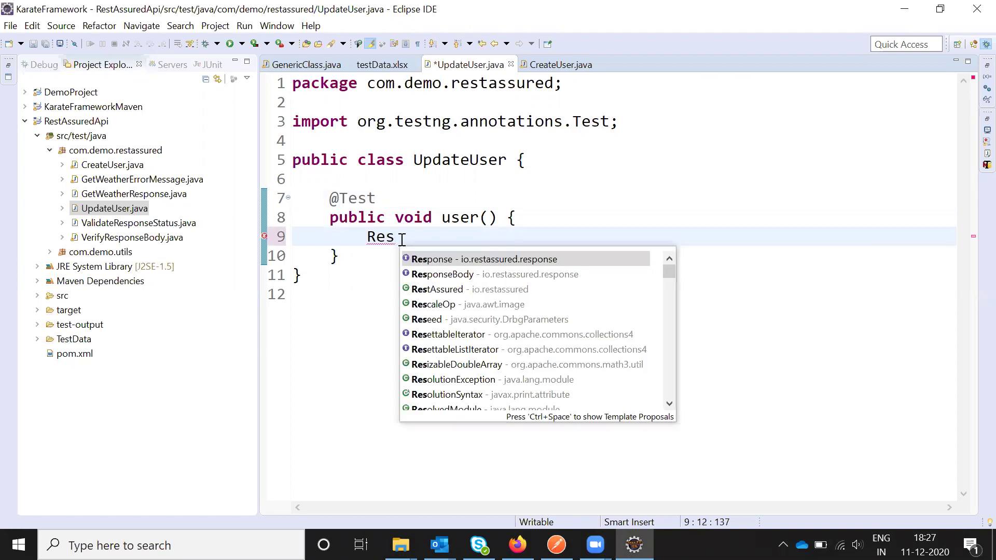
{"action": "key", "text": "Down"}
{"action": "key", "text": "Down"}
{"action": "key", "text": "Return"}
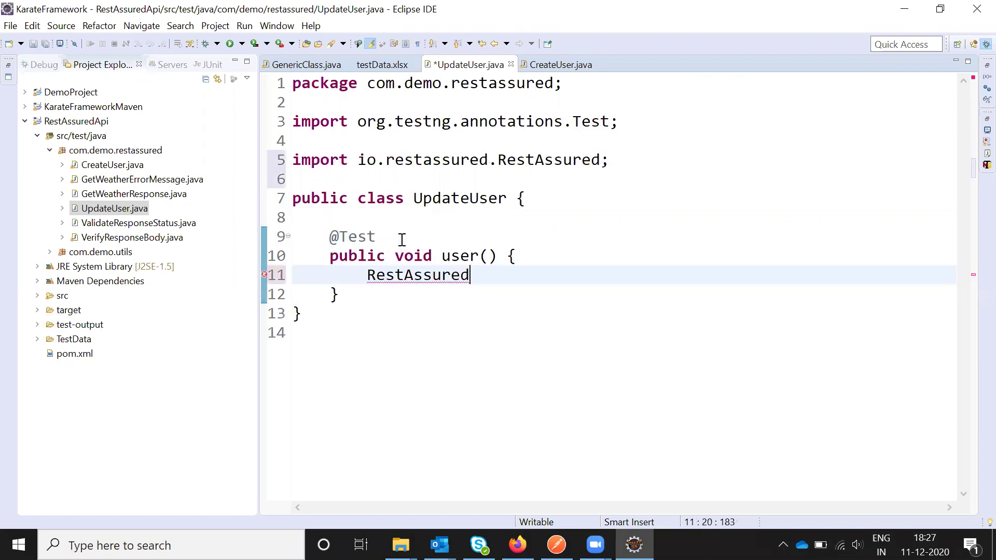
{"action": "type", "text": ".ba"}
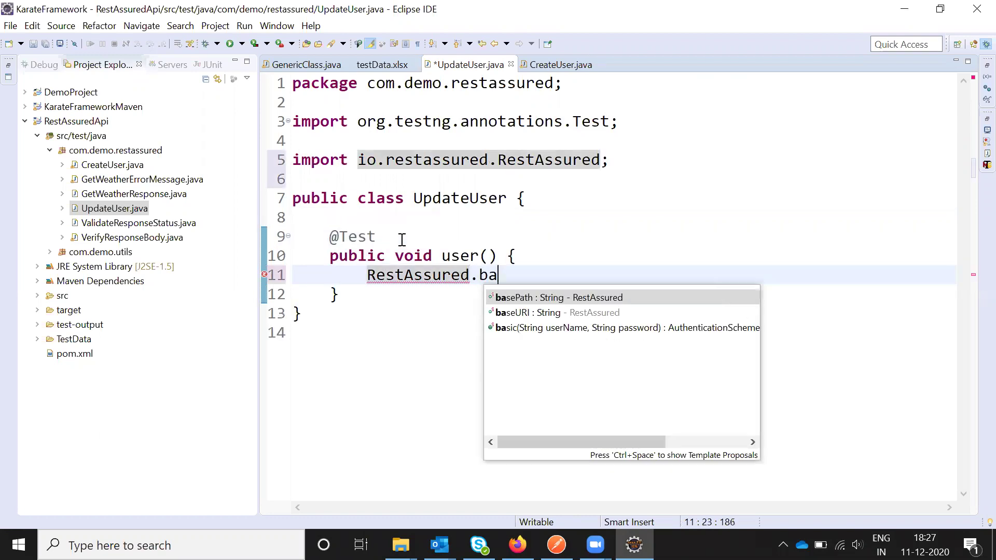
{"action": "key", "text": "Down"}
{"action": "key", "text": "Return"}
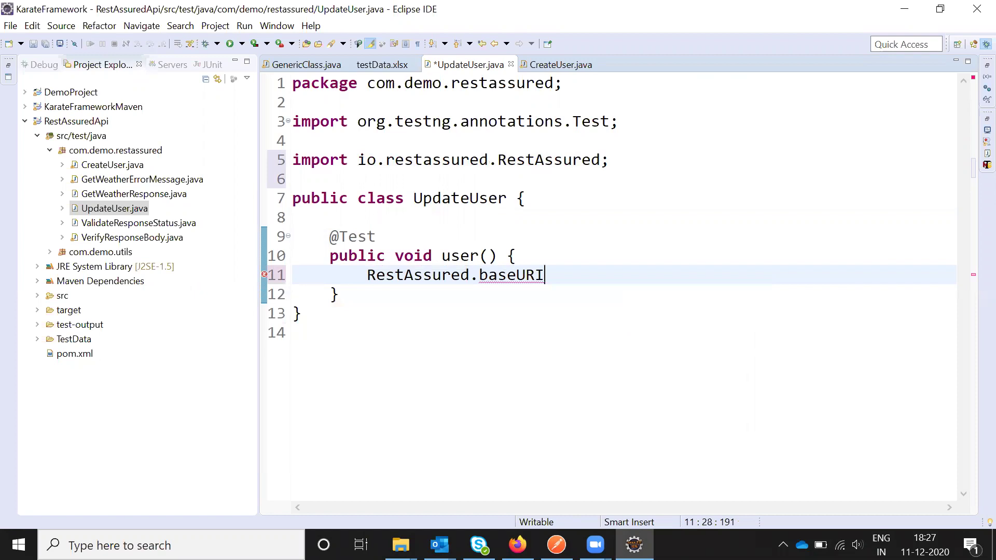
{"action": "type", "text": " = \"\""}
{"action": "type", "text": ";"}
{"action": "key", "text": "Return"}
{"action": "key", "text": "Return"}
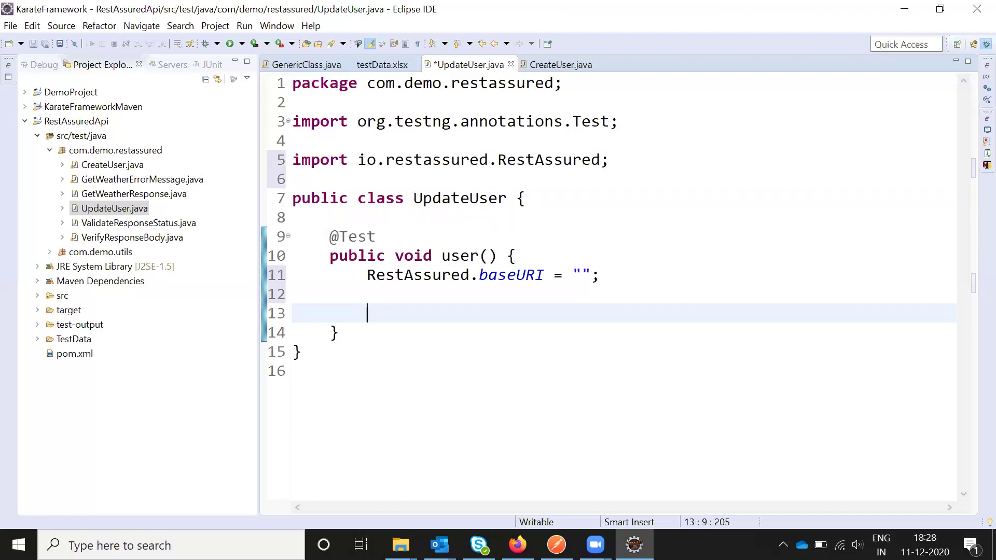
{"action": "type", "text": "Res"}
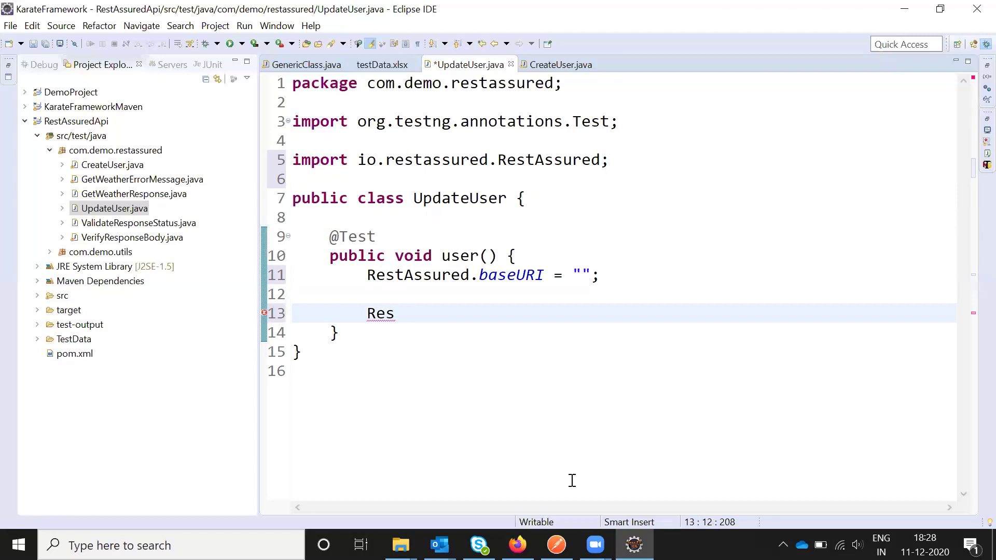
Copy the request URL from Postman and come back to Eclipse.
{"action": "left_click", "coordinate": [555, 545]}
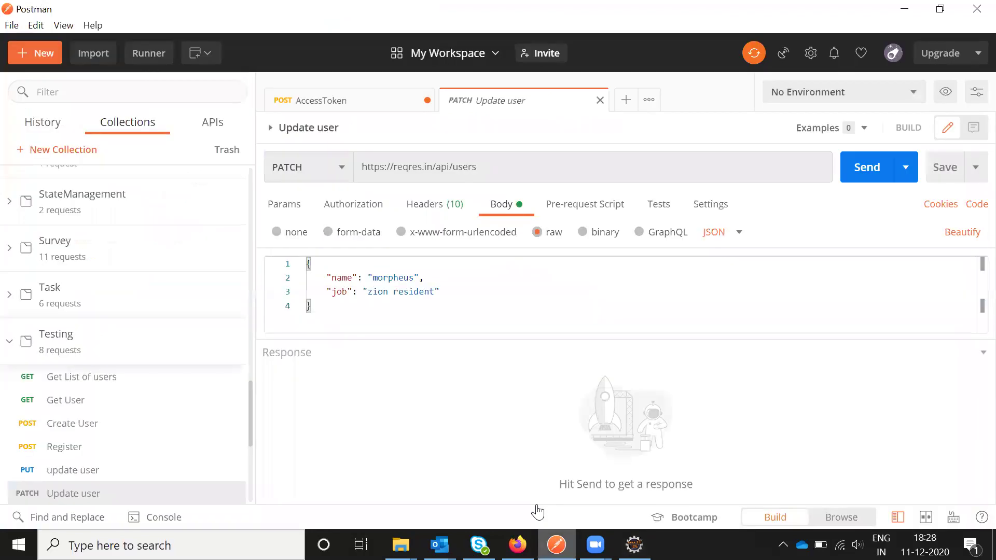
{"action": "left_click", "coordinate": [505, 159]}
{"action": "key", "text": "ctrl+a"}
{"action": "key", "text": "ctrl+c"}
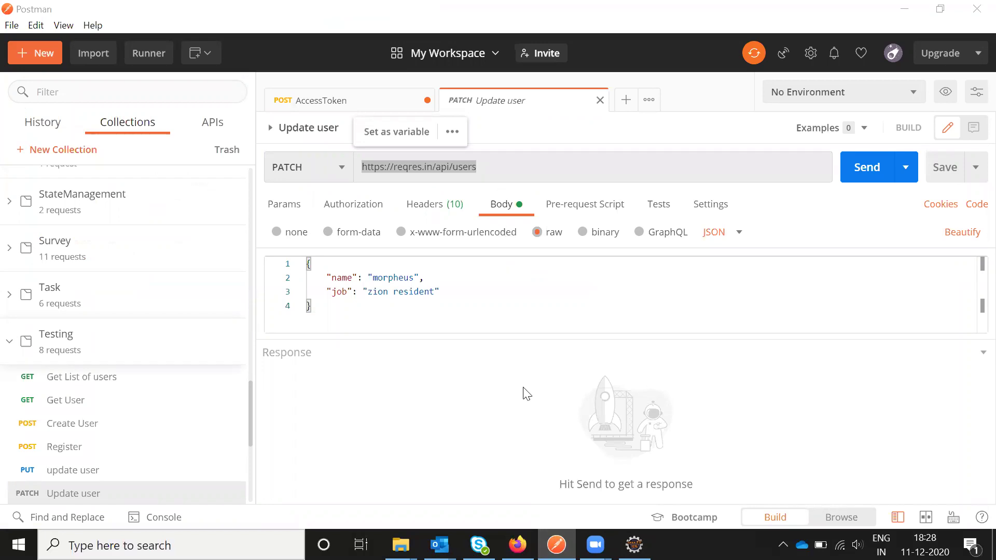
{"action": "key", "text": "alt+Tab"}
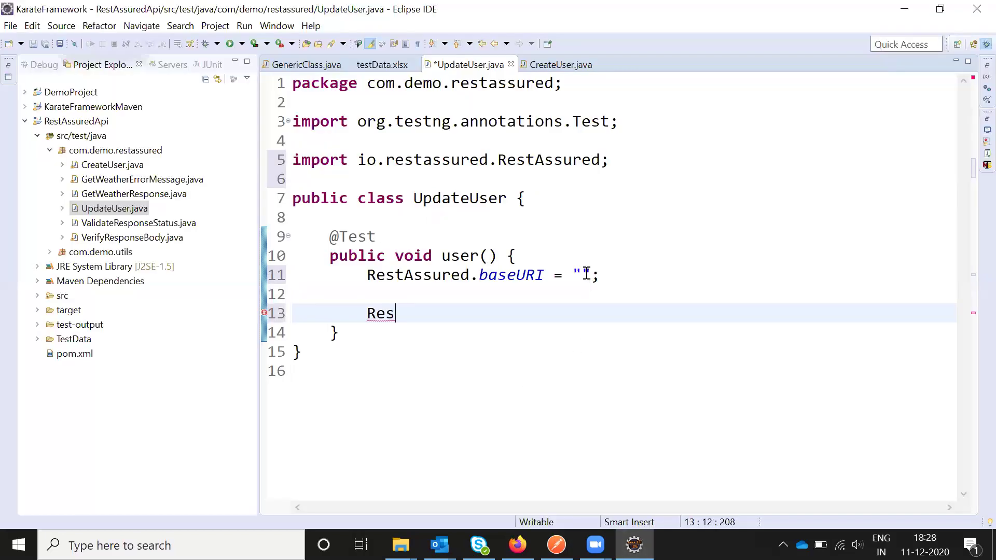
Paste the reqres.in users URL into baseURI and declare a Response variable, importing Response.
{"action": "left_click", "coordinate": [582, 274]}
{"action": "key", "text": "ctrl+v"}
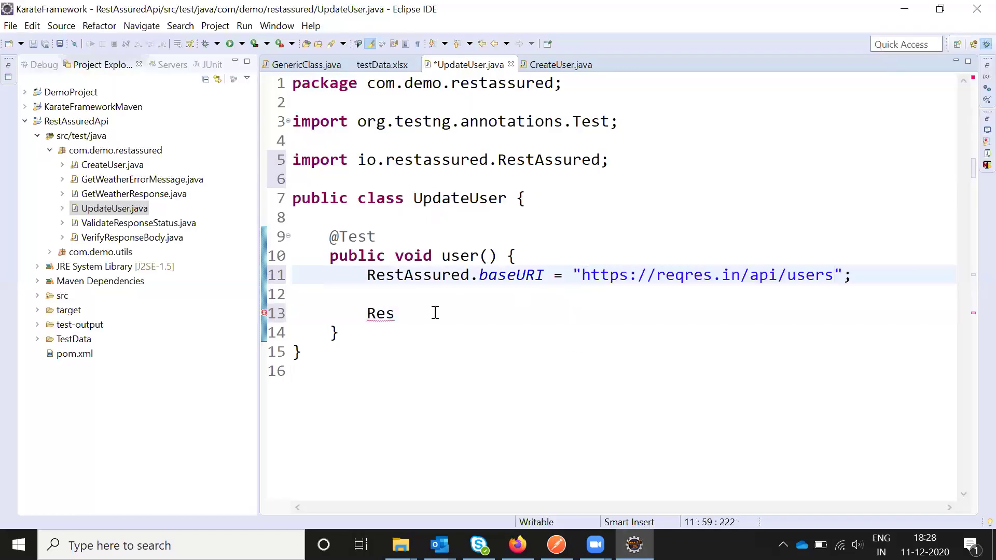
{"action": "left_click", "coordinate": [429, 311]}
{"action": "key", "text": "ctrl+space"}
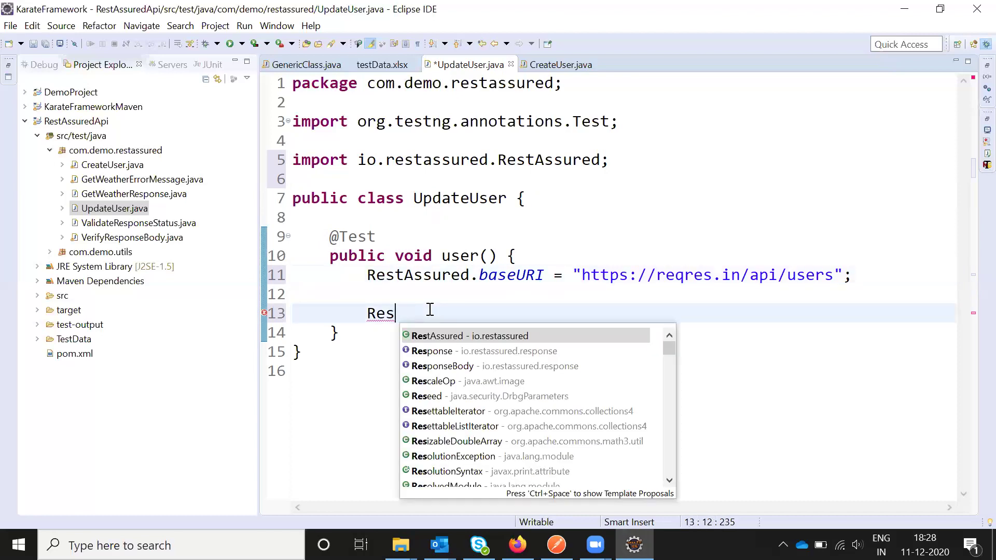
{"action": "key", "text": "Down"}
{"action": "key", "text": "Return"}
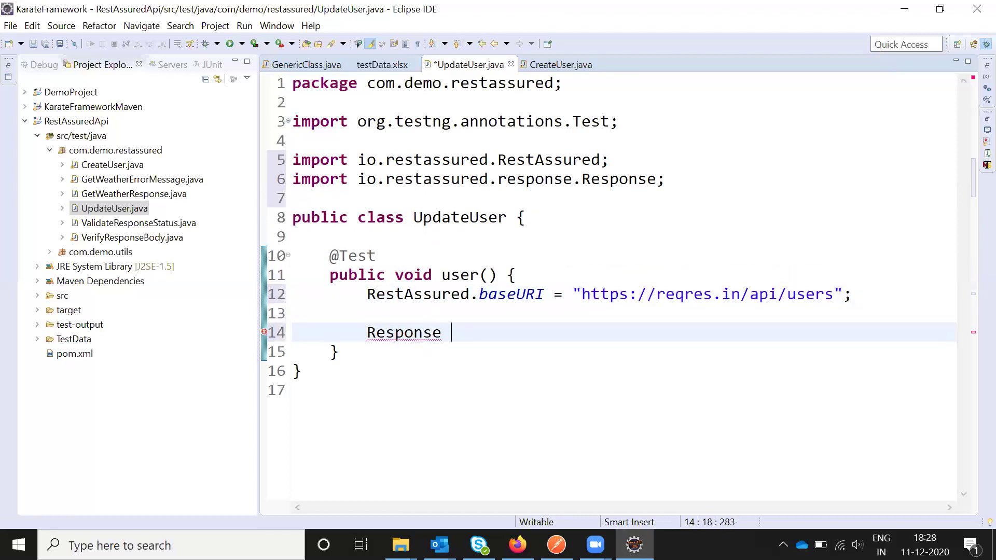
{"action": "type", "text": "response = "}
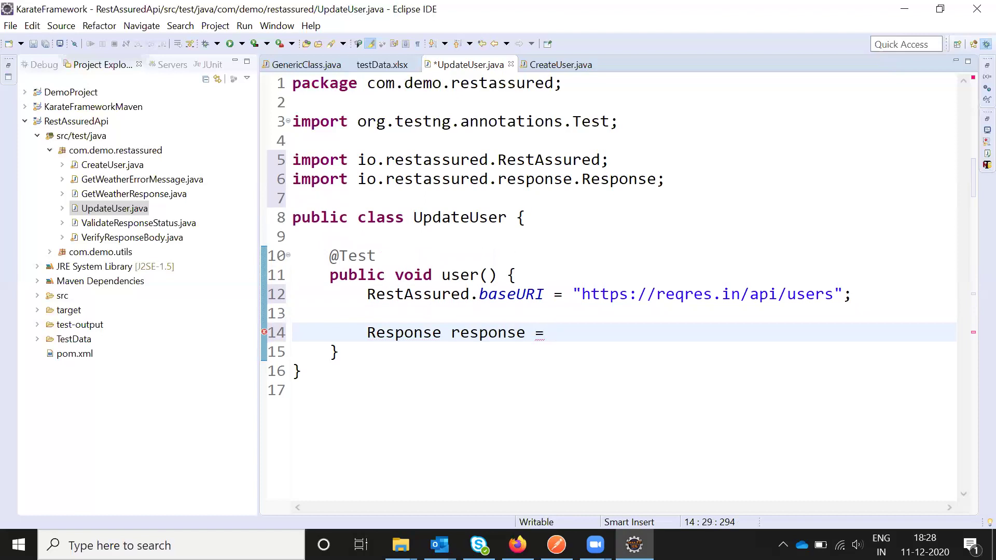
{"action": "type", "text": "rest"}
Assign RestAssured.given() to the response variable and start a new line.
{"action": "key", "text": "ctrl+space"}
{"action": "key", "text": "Return"}
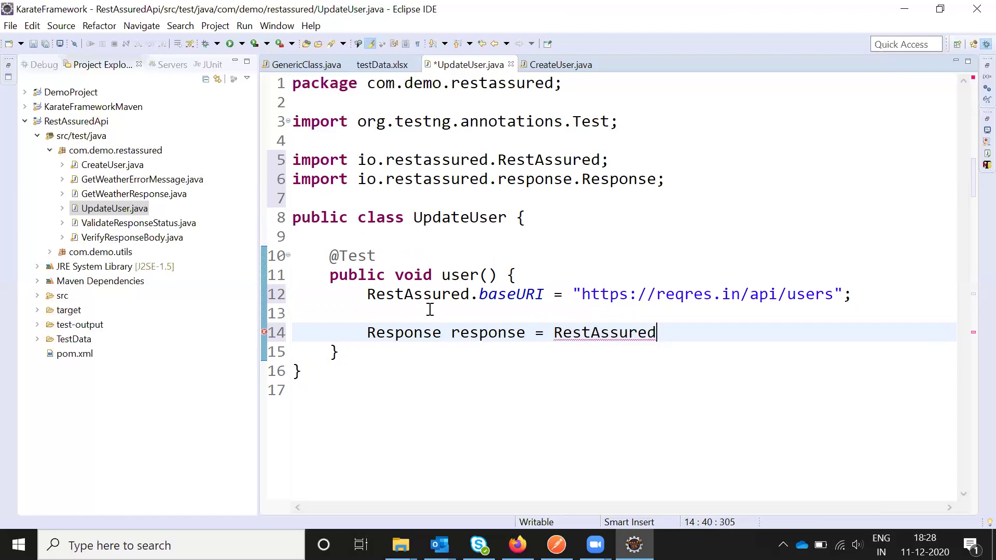
{"action": "type", "text": ".gi"}
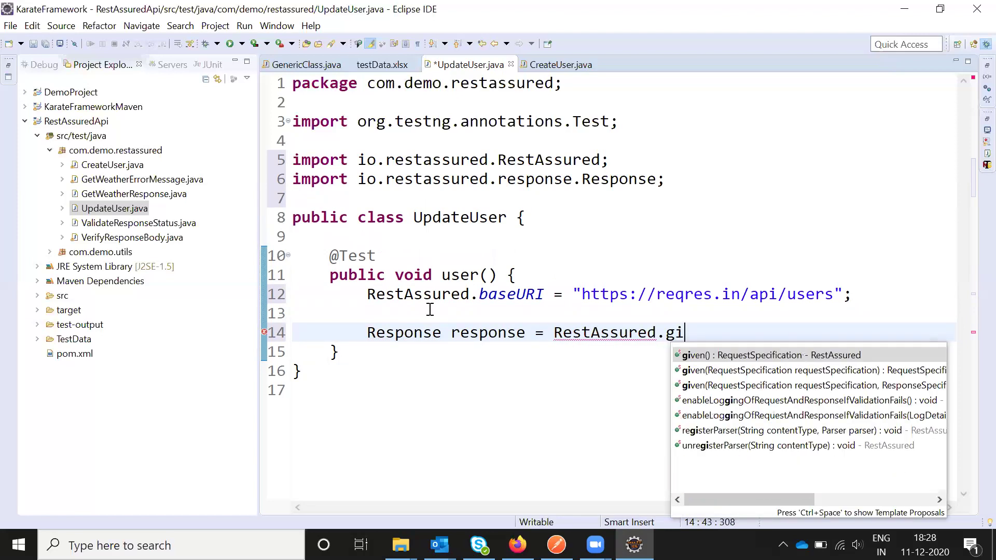
{"action": "key", "text": "Return"}
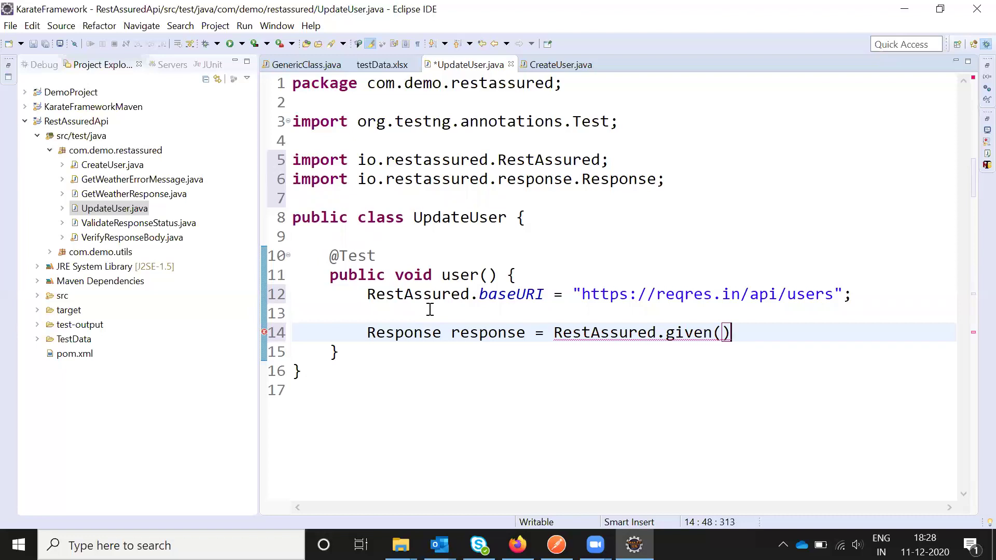
{"action": "key", "text": "Return"}
{"action": "key", "text": "Return"}
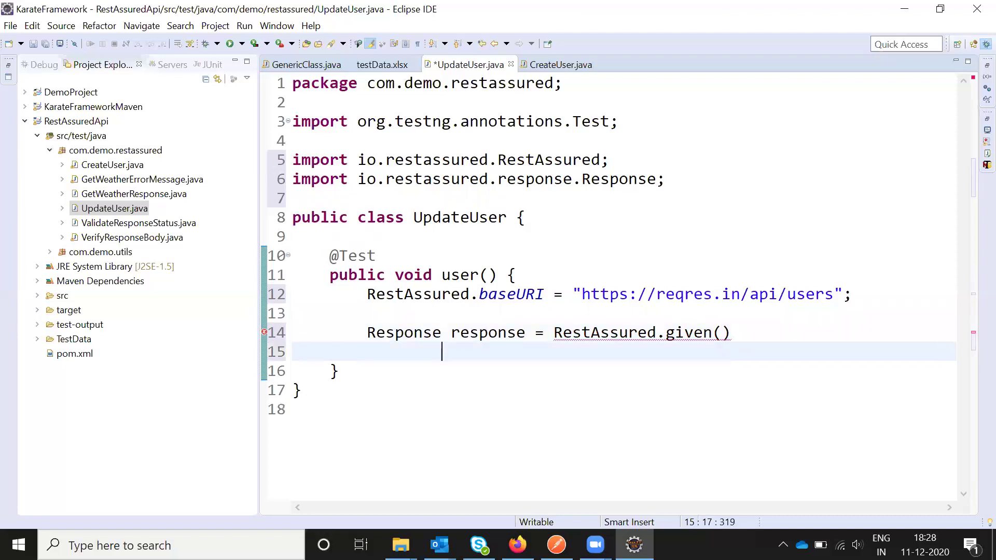
{"action": "type", "text": "."}
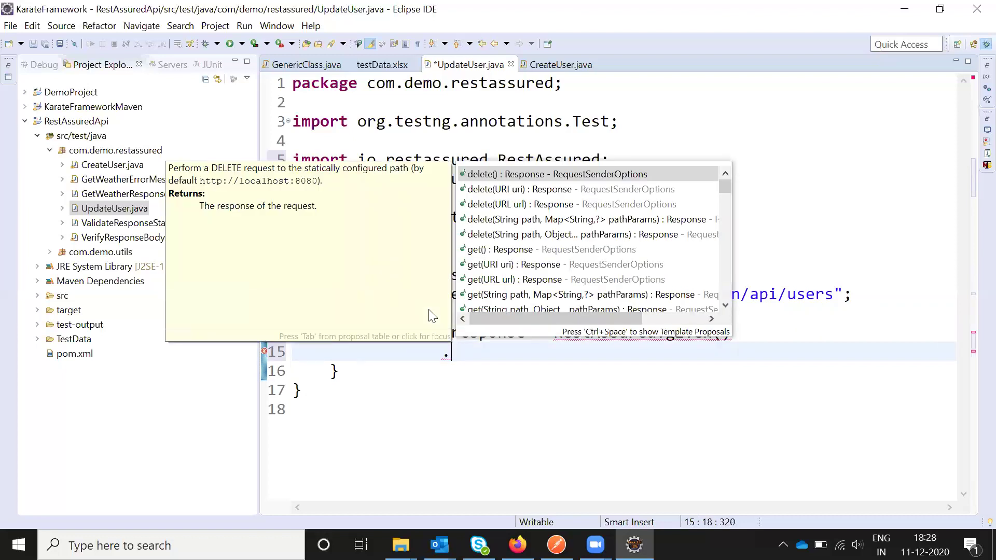
{"action": "type", "text": "c"}
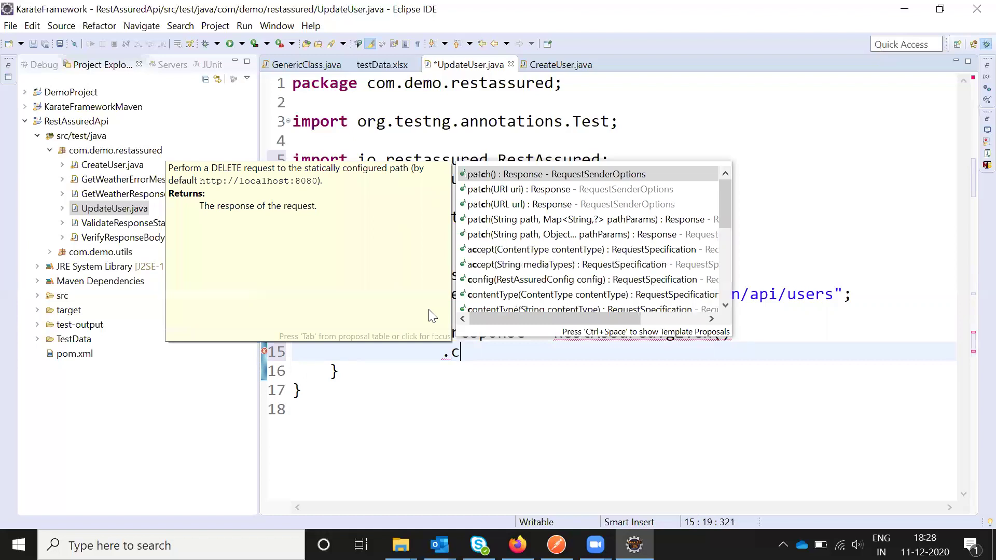
{"action": "type", "text": "on"}
Chain .contentType() onto given() and clear the stray argument text.
{"action": "key", "text": "Down"}
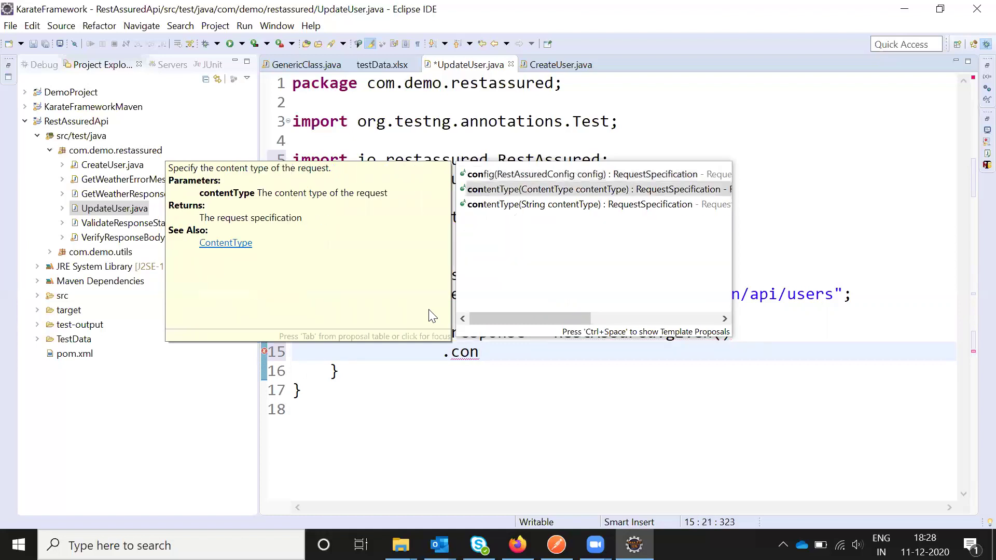
{"action": "key", "text": "Return"}
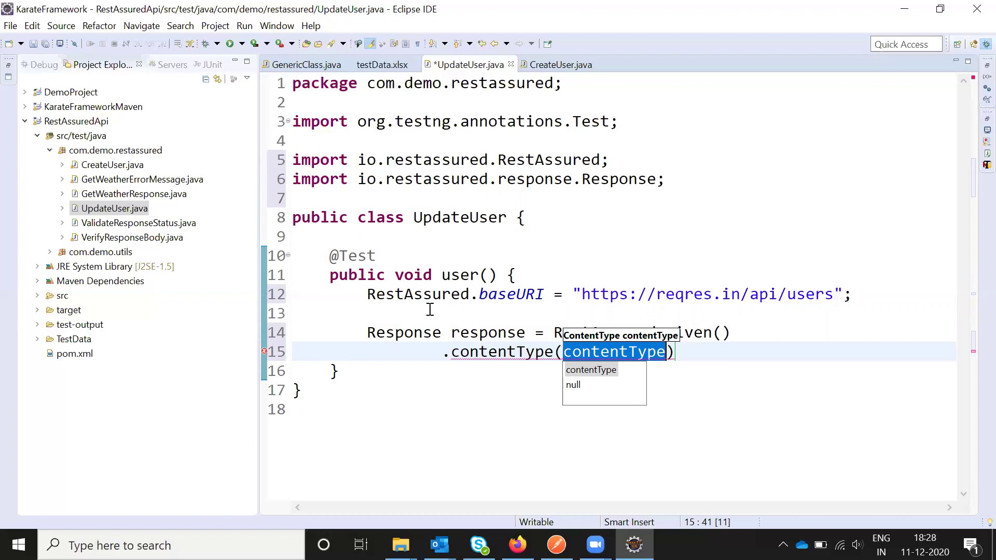
{"action": "key", "text": "Right"}
{"action": "key", "text": "Left"}
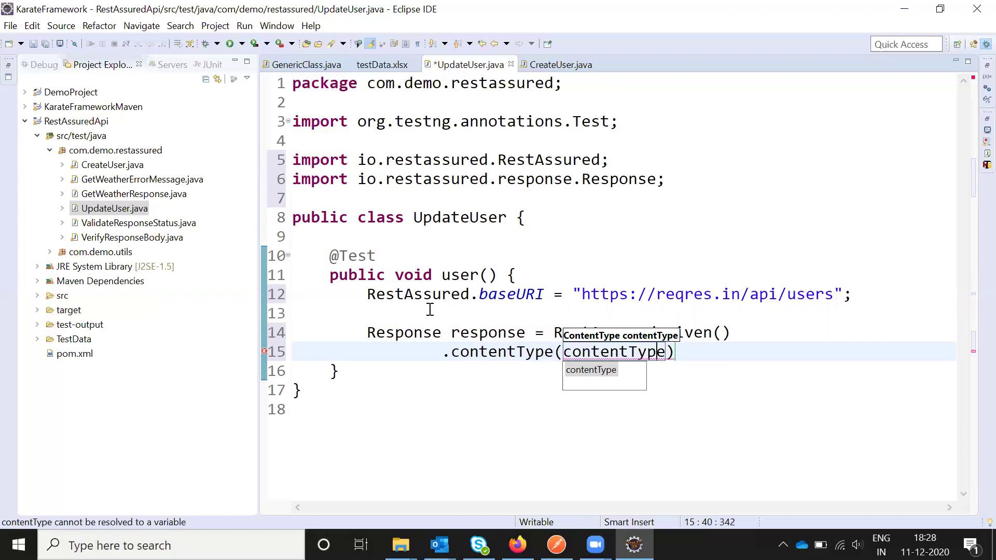
{"action": "key", "text": "Right"}
{"action": "key", "text": "Escape"}
{"action": "key", "text": "Left"}
{"action": "key", "text": "Left"}
{"action": "key", "text": "Left"}
{"action": "key", "text": "BackSpace"}
{"action": "type", "text": "C"}
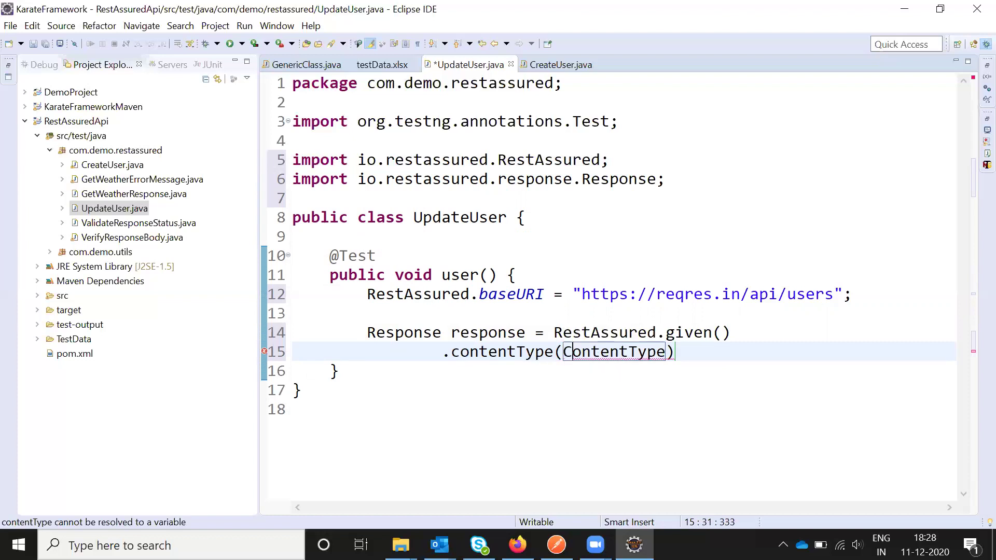
Set the content type argument to ContentType.JSON with its import, then start a new line.
{"action": "key", "text": "Right"}
{"action": "key", "text": "Right"}
{"action": "key", "text": "Right"}
{"action": "key", "text": "Right"}
{"action": "key", "text": "Right"}
{"action": "key", "text": "Right"}
{"action": "key", "text": "Right"}
{"action": "key", "text": "Right"}
{"action": "key", "text": "Right"}
{"action": "key", "text": "Right"}
{"action": "key", "text": "Right"}
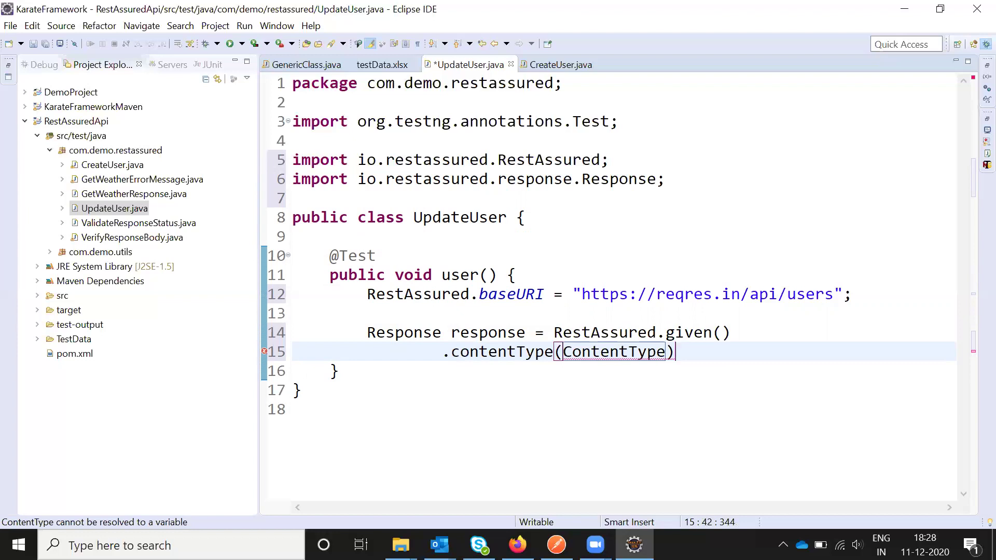
{"action": "key", "text": "Left"}
{"action": "type", "text": "."}
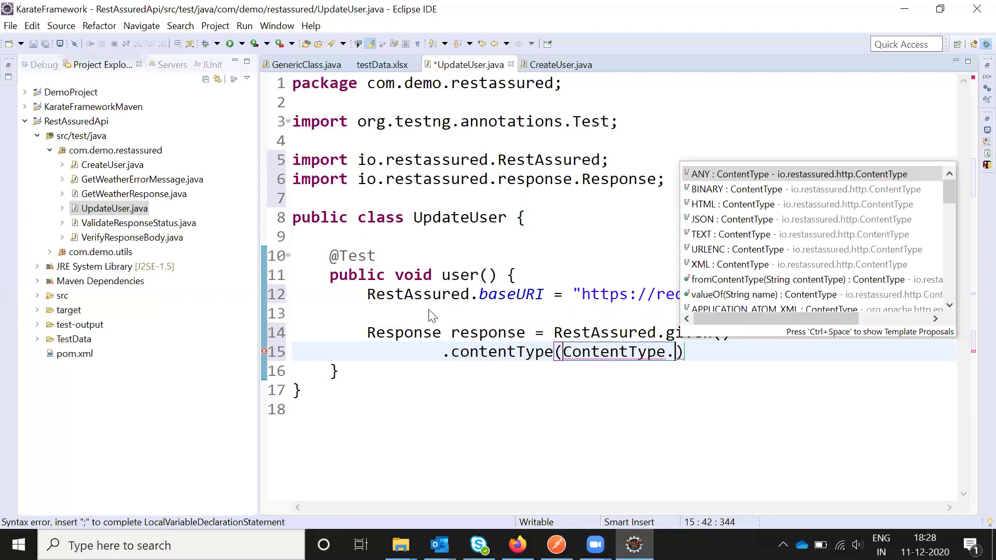
{"action": "type", "text": "js"}
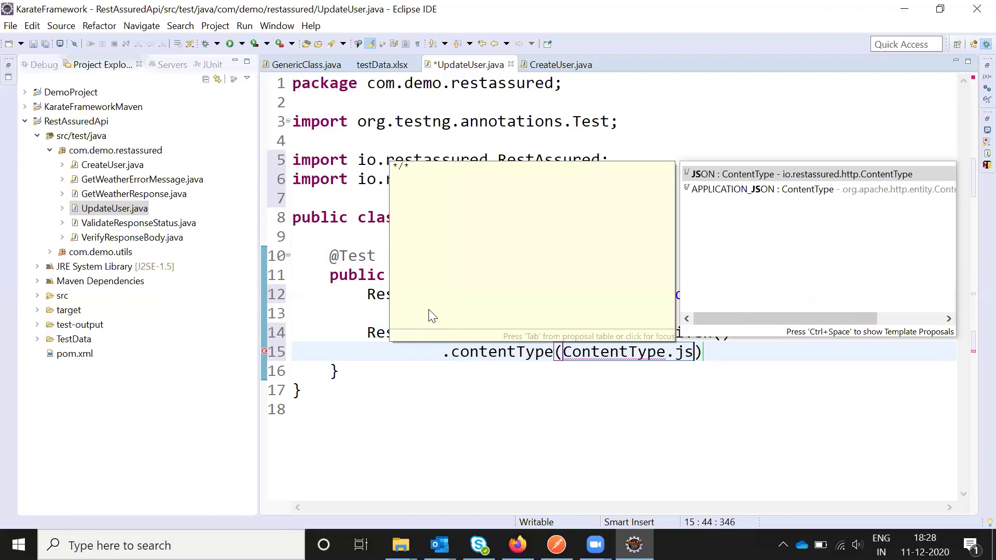
{"action": "key", "text": "Return"}
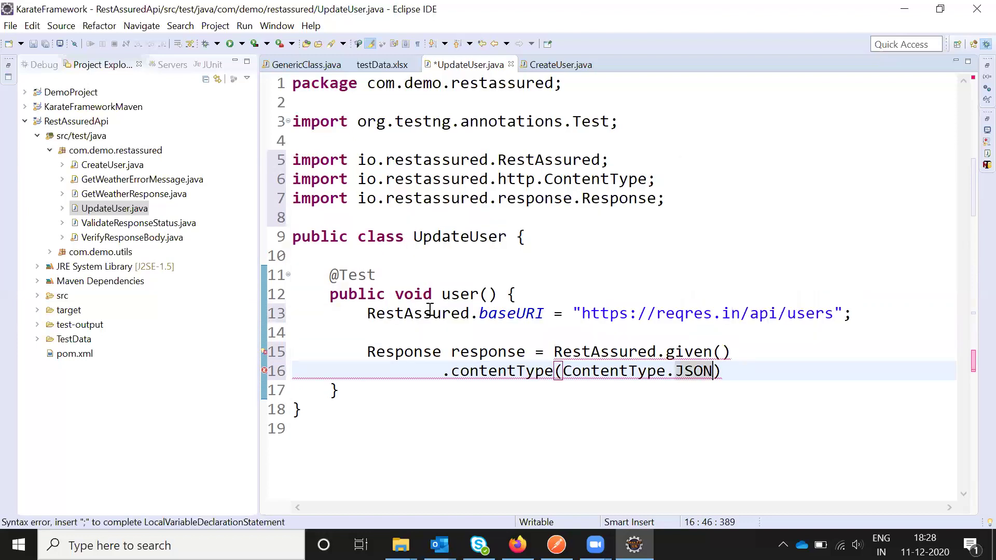
{"action": "key", "text": "Right"}
{"action": "key", "text": "Right"}
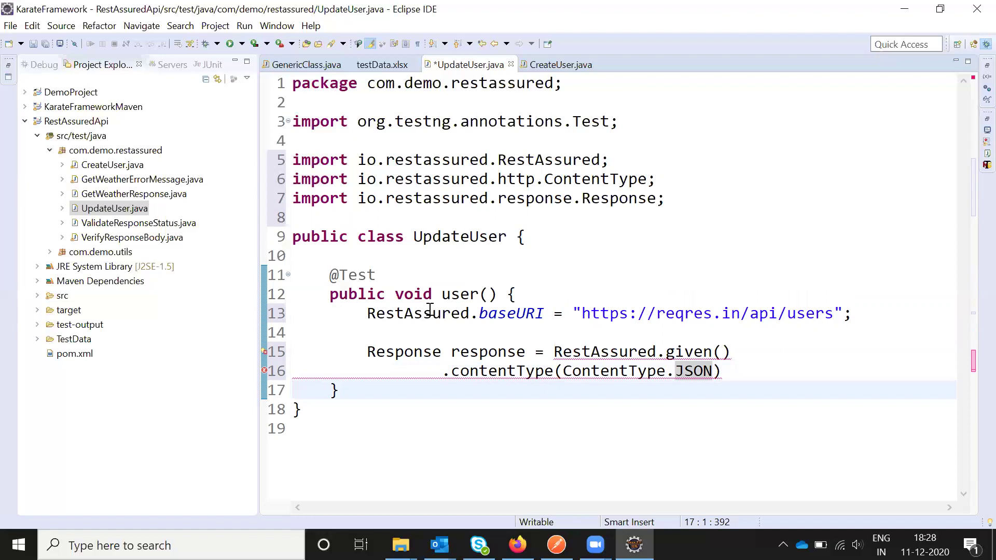
{"action": "key", "text": "Left"}
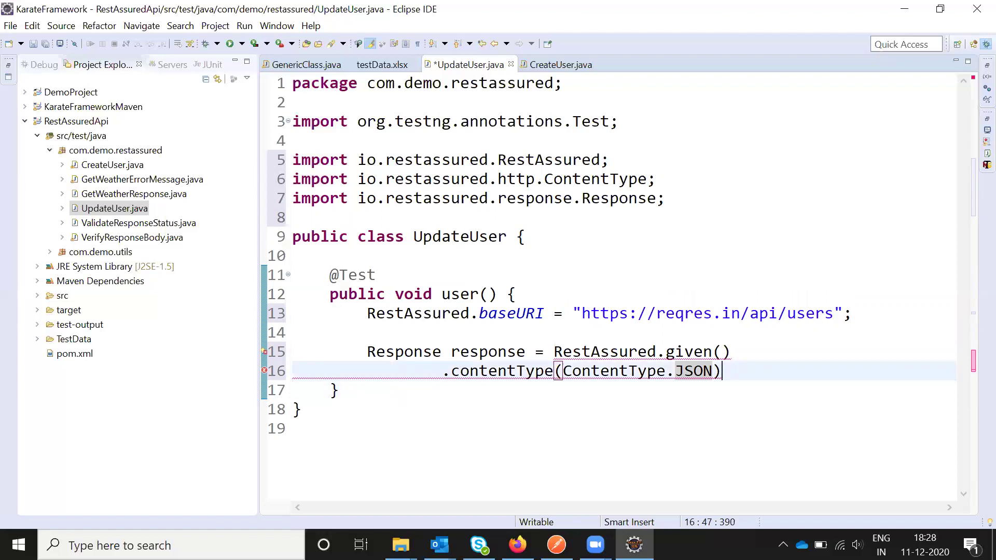
{"action": "key", "text": "Return"}
{"action": "type", "text": "."}
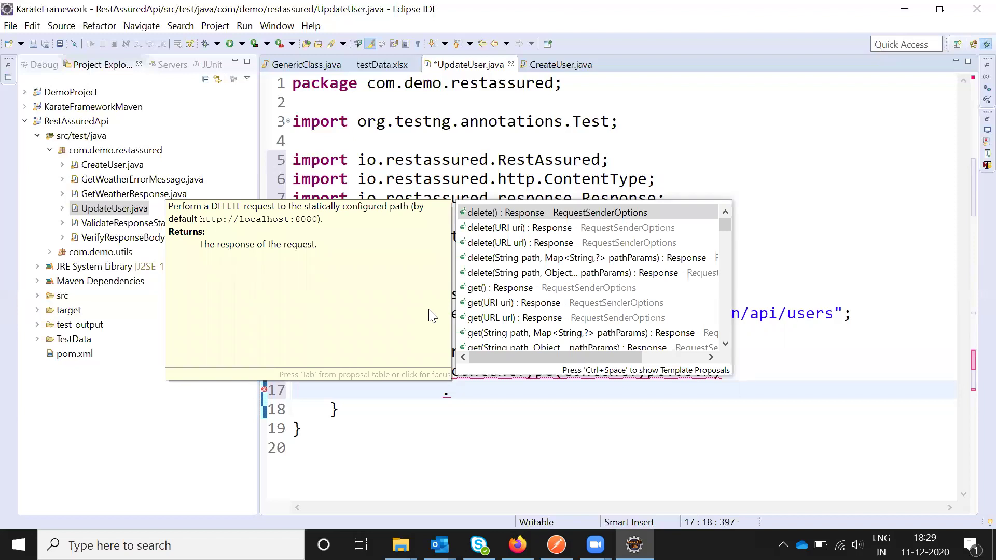
{"action": "type", "text": "bo"}
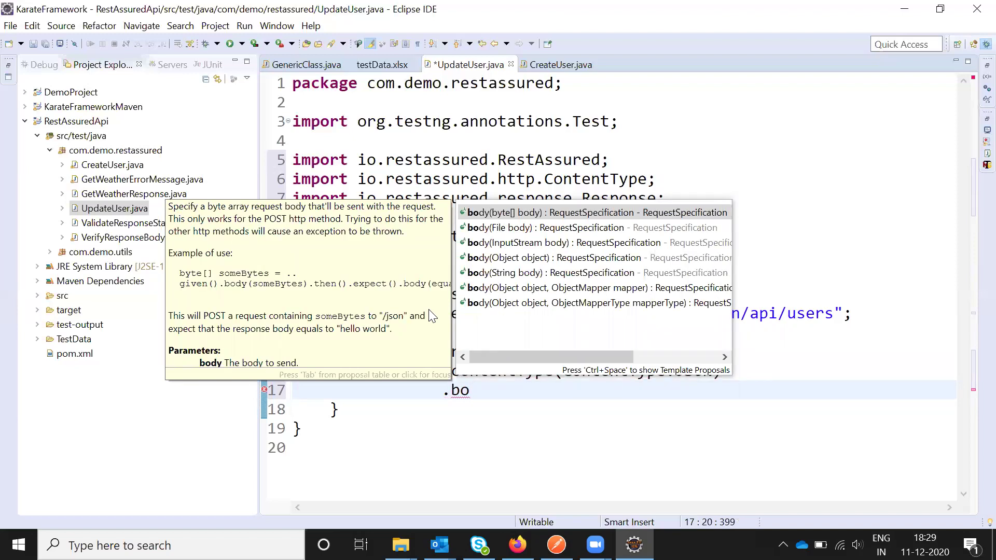
Chain an empty .body() call followed by .patch(); onto the request.
{"action": "key", "text": "Return"}
{"action": "key", "text": "BackSpace"}
{"action": "type", "text": "\""}
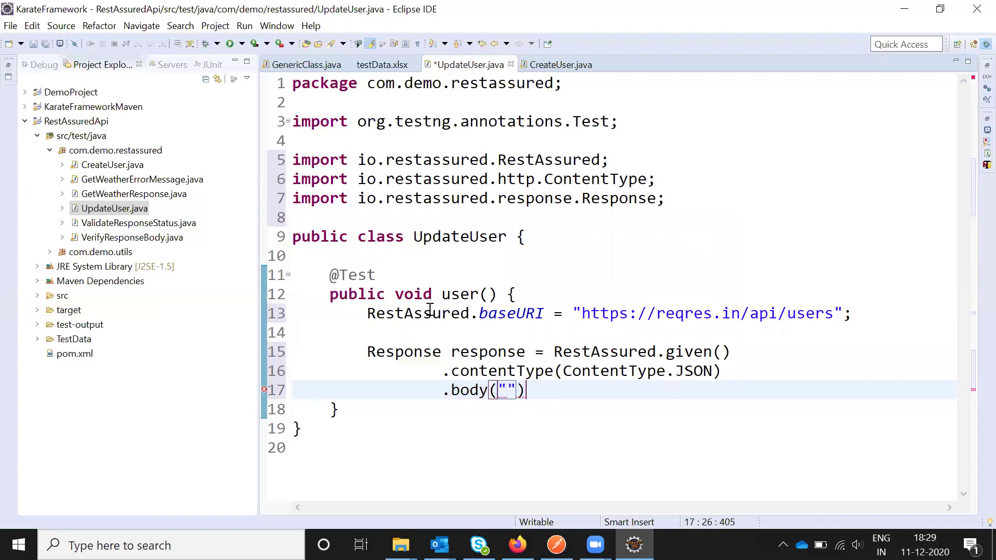
{"action": "key", "text": "Return"}
{"action": "key", "text": "Return"}
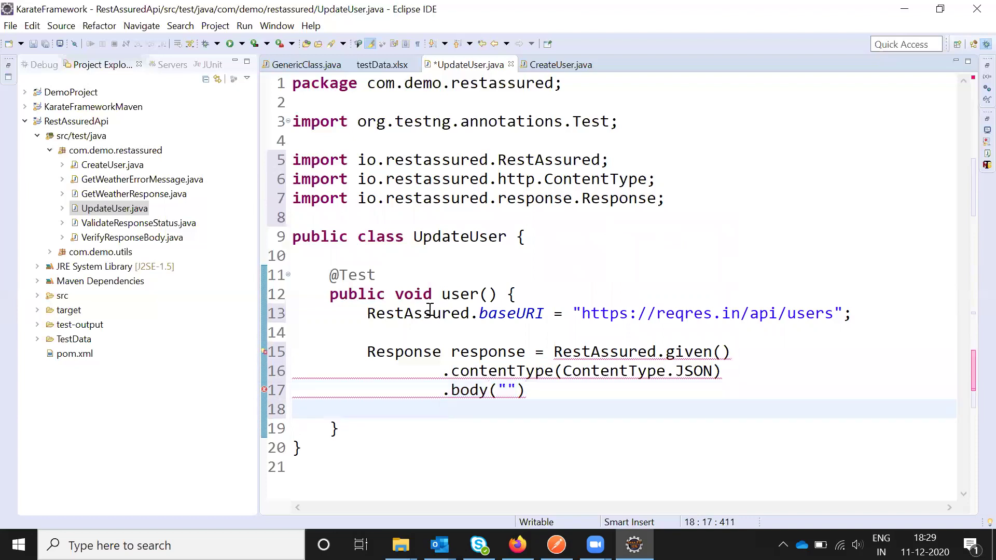
{"action": "type", "text": "."}
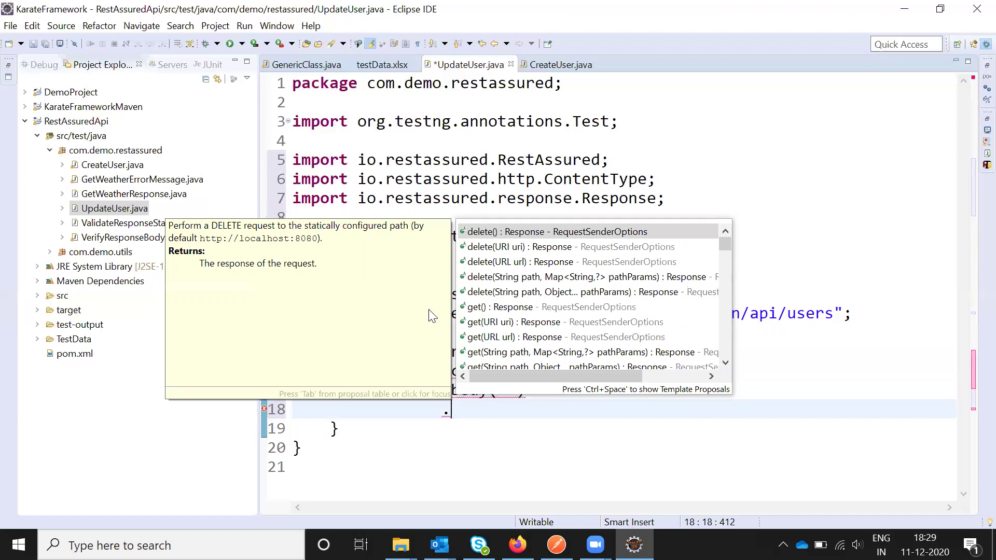
{"action": "type", "text": "pat"}
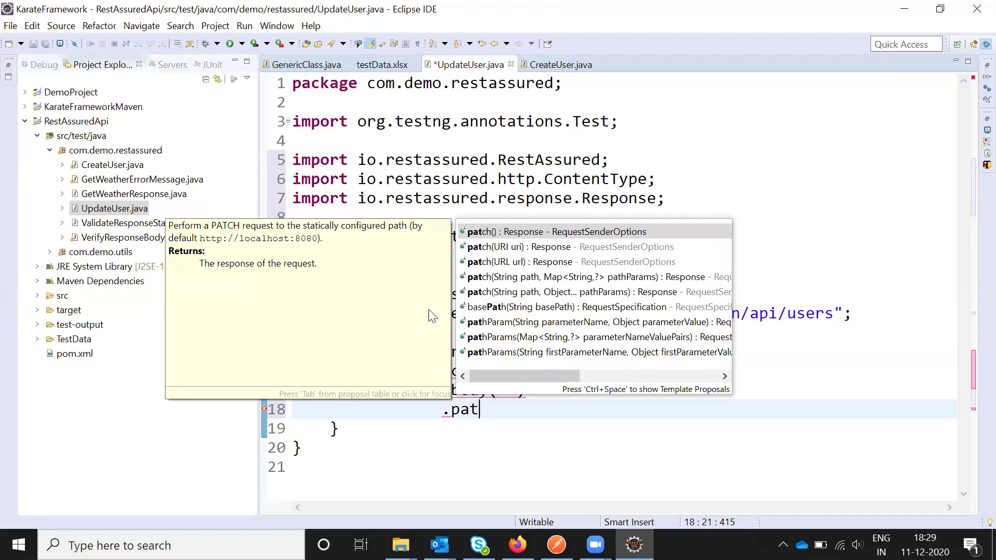
{"action": "key", "text": "Return"}
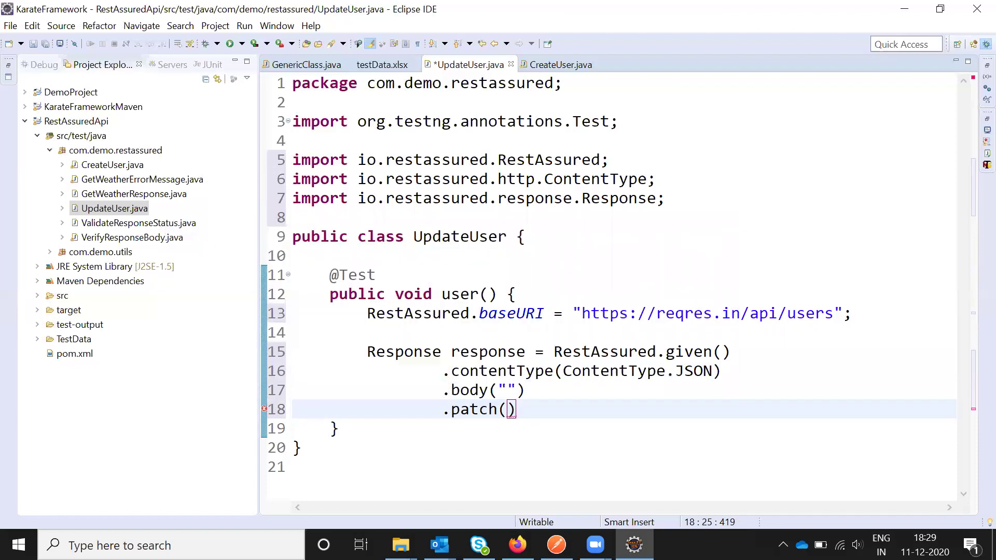
{"action": "type", "text": ";"}
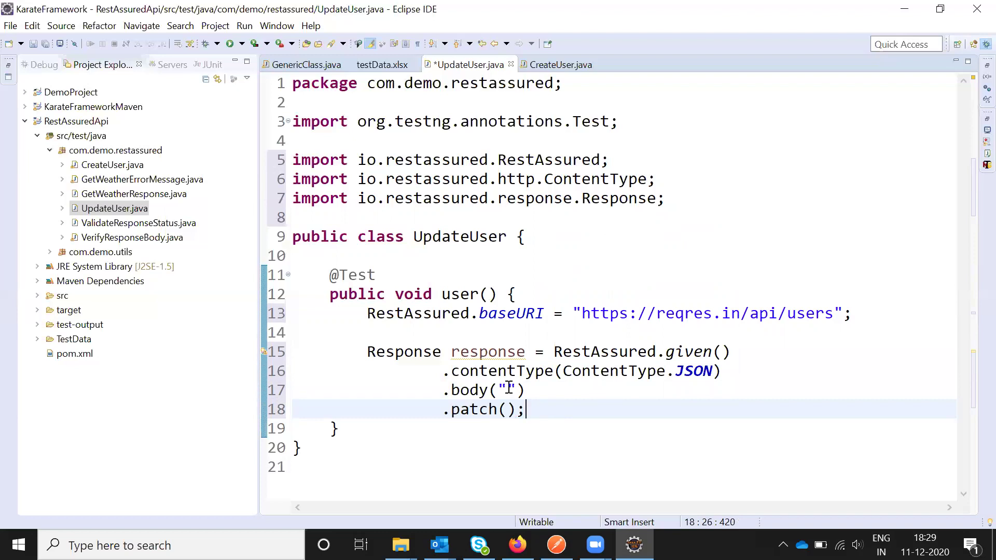
Remove the quotes inside .body() and select the GenericClass name in GenericClass.java.
{"action": "left_click", "coordinate": [508, 390]}
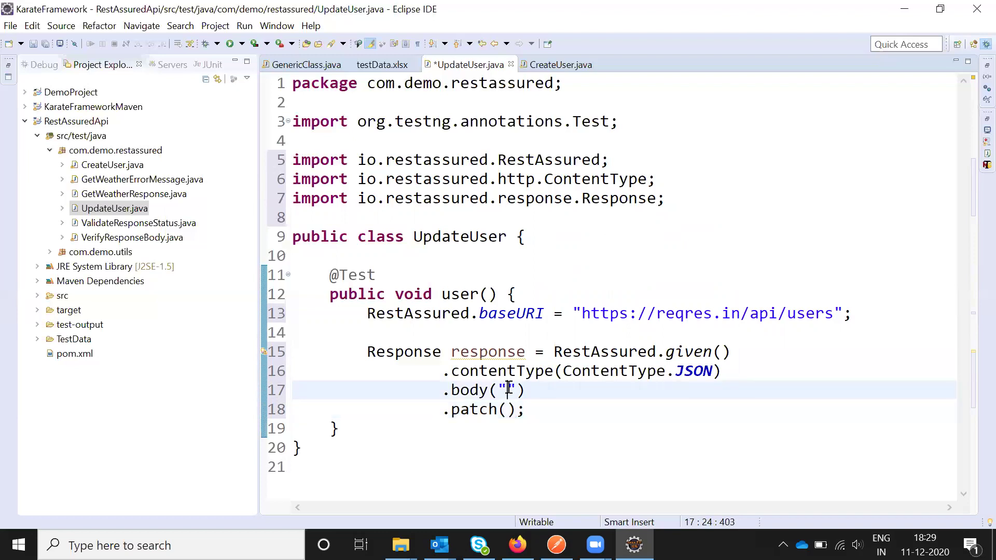
{"action": "key", "text": "BackSpace"}
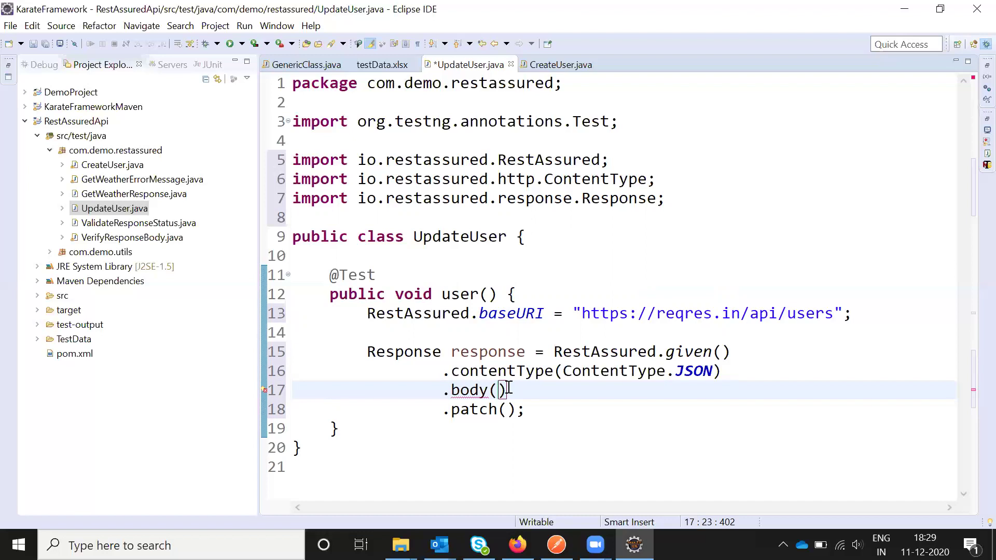
{"action": "left_click", "coordinate": [294, 69]}
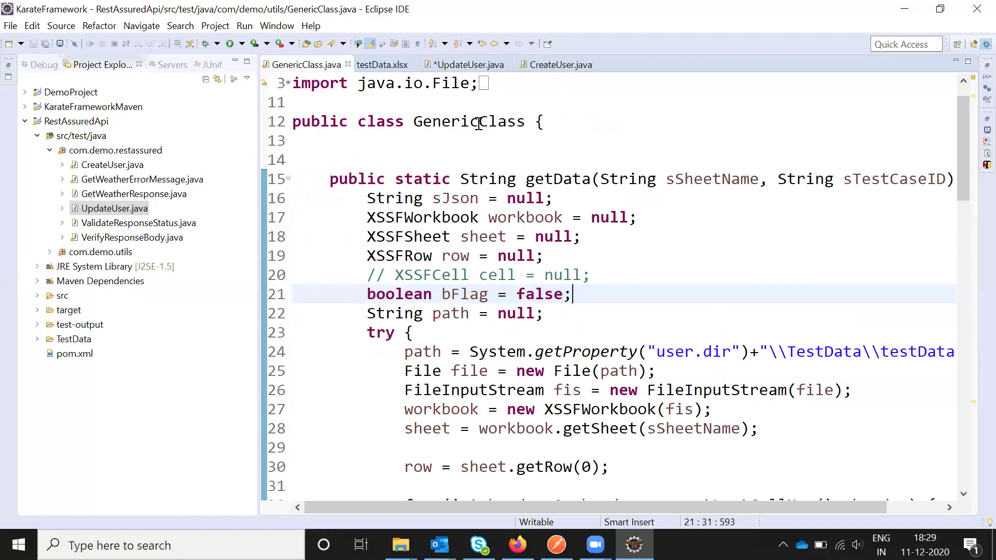
{"action": "double_click", "coordinate": [480, 125]}
{"action": "key", "text": "ctrl+c"}
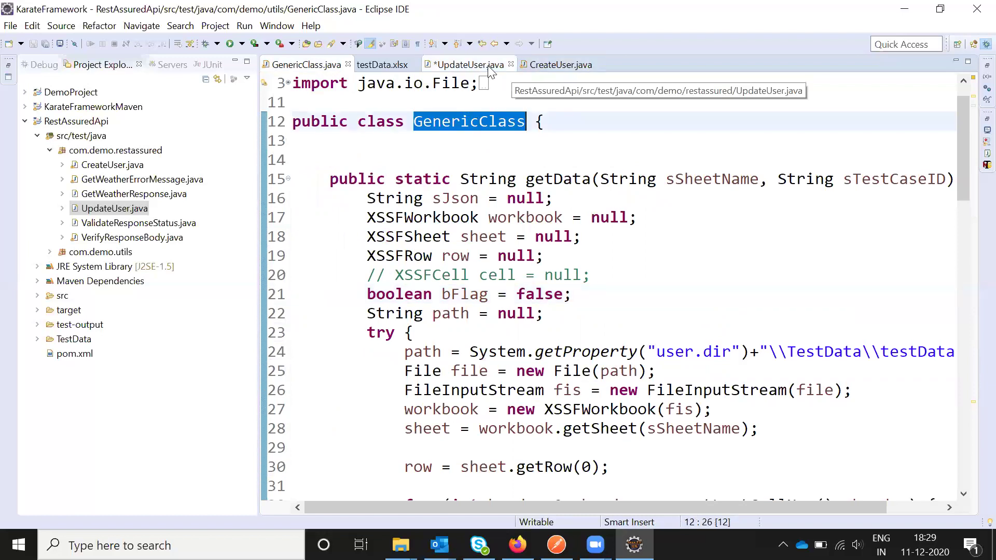
Pass GenericClass.createUserJson("Sheet", "TC001") to .body() and save UpdateUser.java.
{"action": "left_click", "coordinate": [490, 69]}
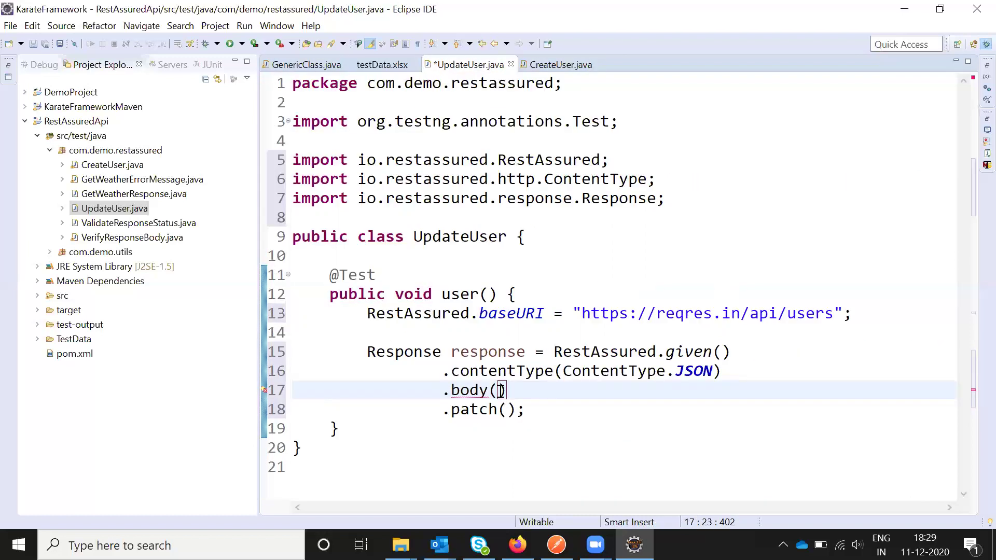
{"action": "key", "text": "ctrl+v"}
{"action": "type", "text": "."}
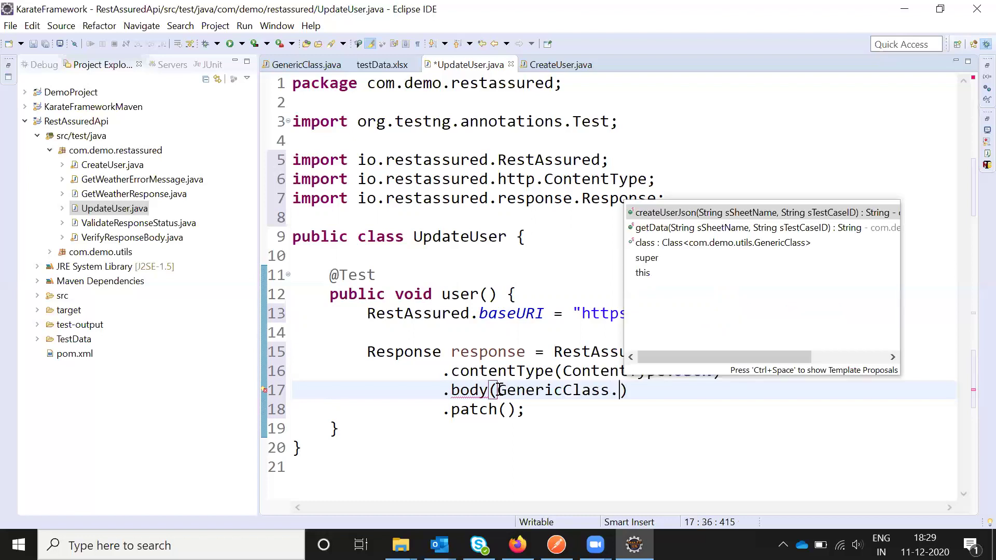
{"action": "key", "text": "Return"}
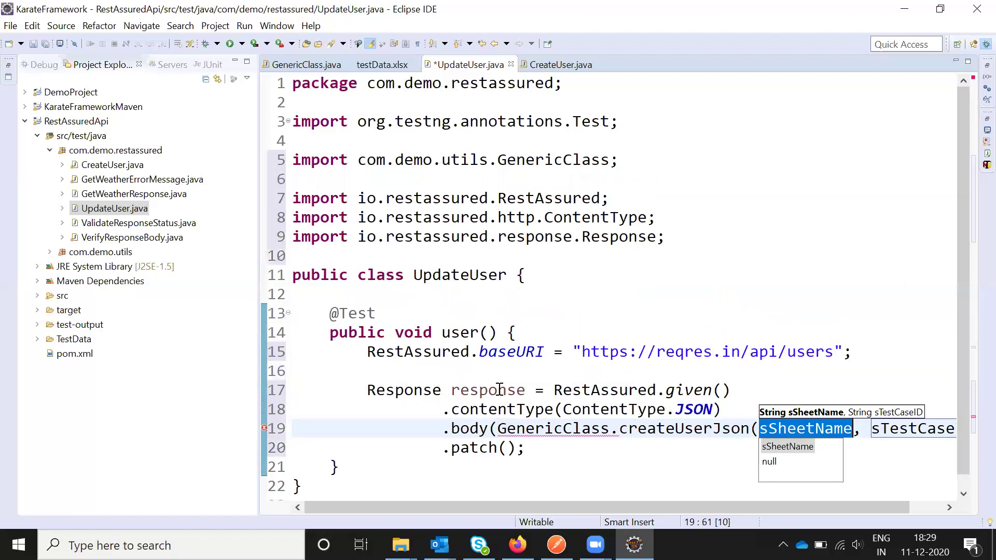
{"action": "type", "text": "\""}
{"action": "key", "text": "Left"}
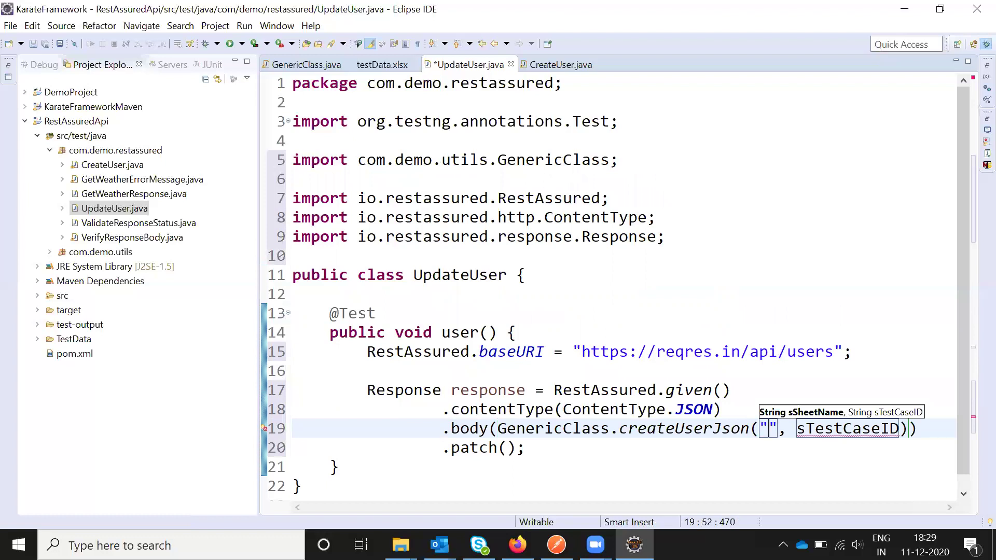
{"action": "type", "text": "Sheet"}
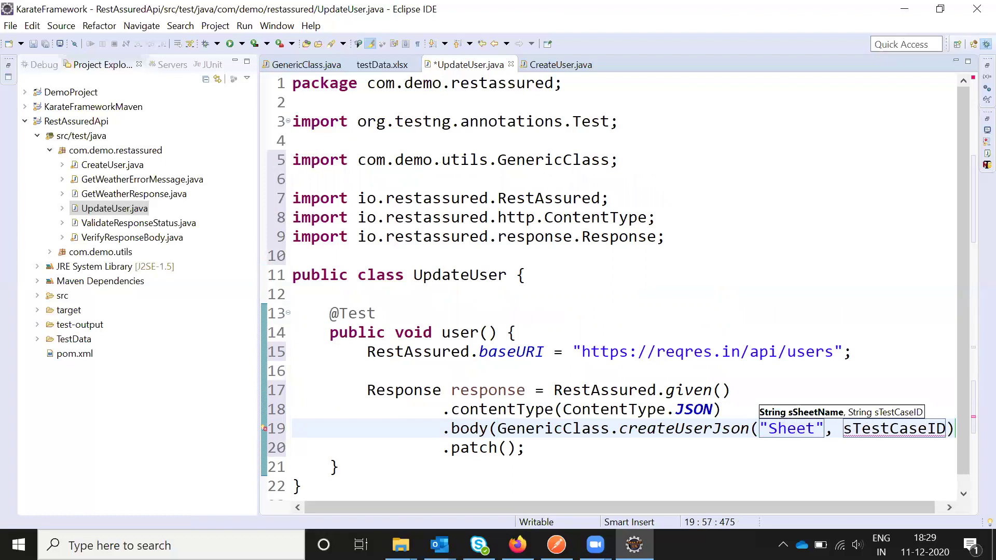
{"action": "double_click", "coordinate": [889, 431]}
{"action": "type", "text": "\""}
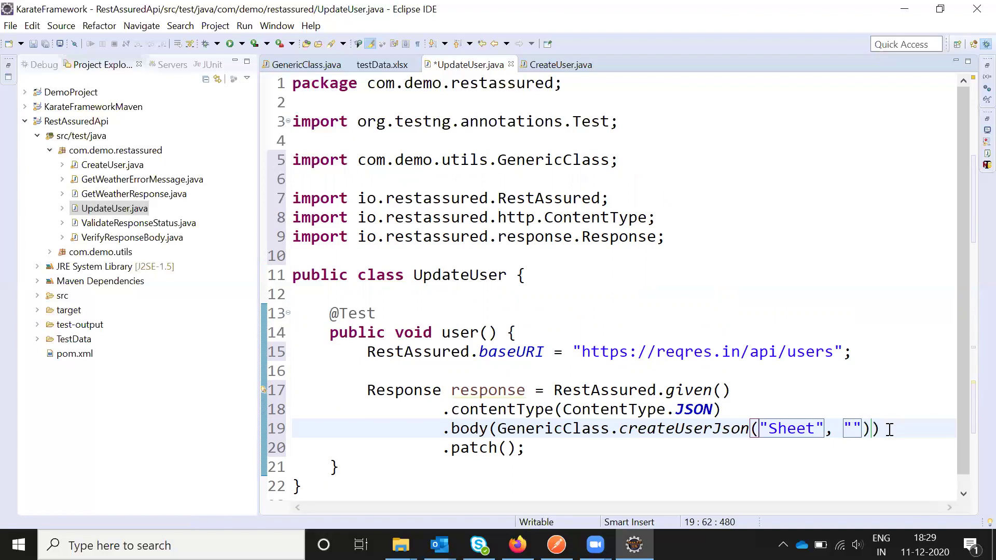
{"action": "type", "text": "TC"}
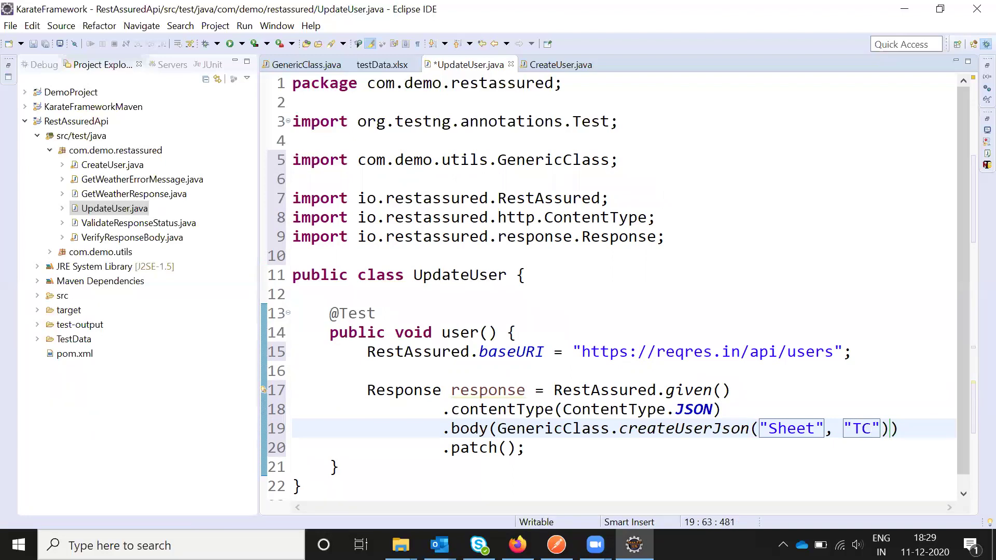
{"action": "type", "text": "001"}
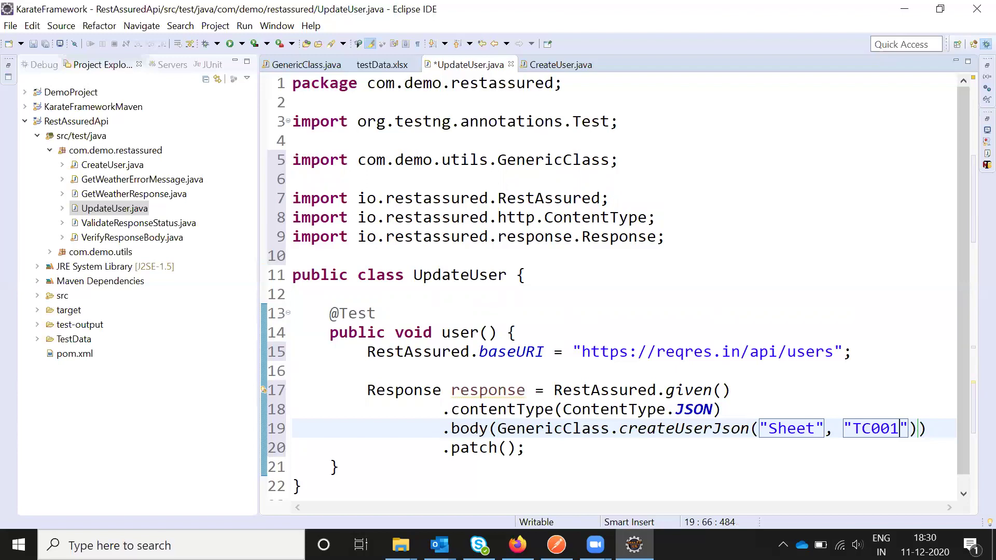
{"action": "key", "text": "ctrl+s"}
Store response.getStatusCode() in int statusCode below the request, leaving blank lines after it.
{"action": "key", "text": "Down"}
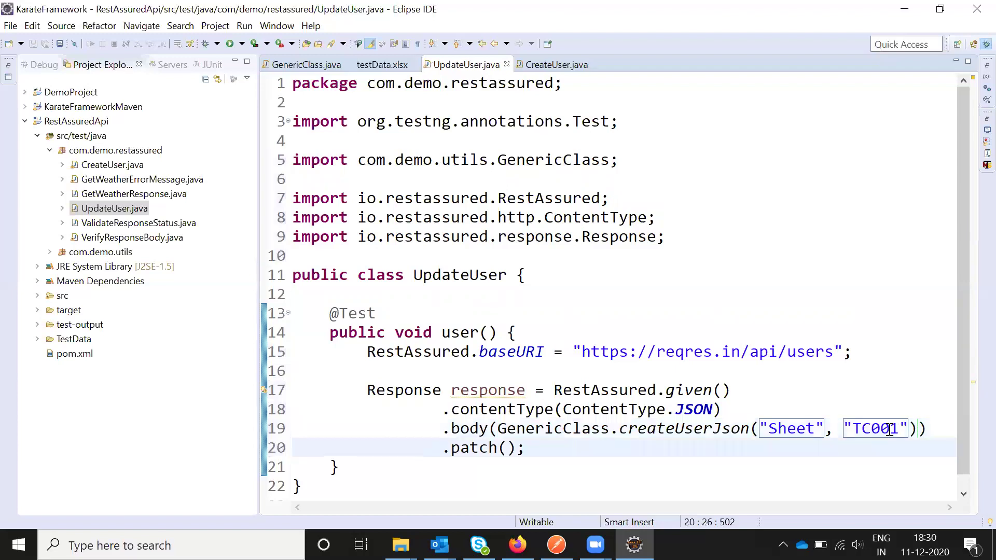
{"action": "key", "text": "Return"}
{"action": "key", "text": "Return"}
{"action": "type", "text": "in"}
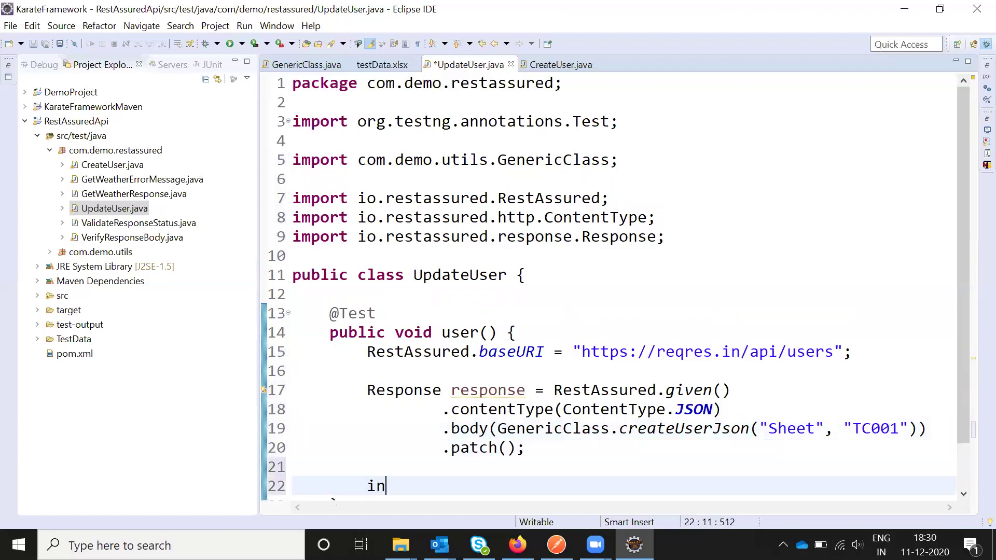
{"action": "type", "text": "t"}
{"action": "type", "text": " statusCode "}
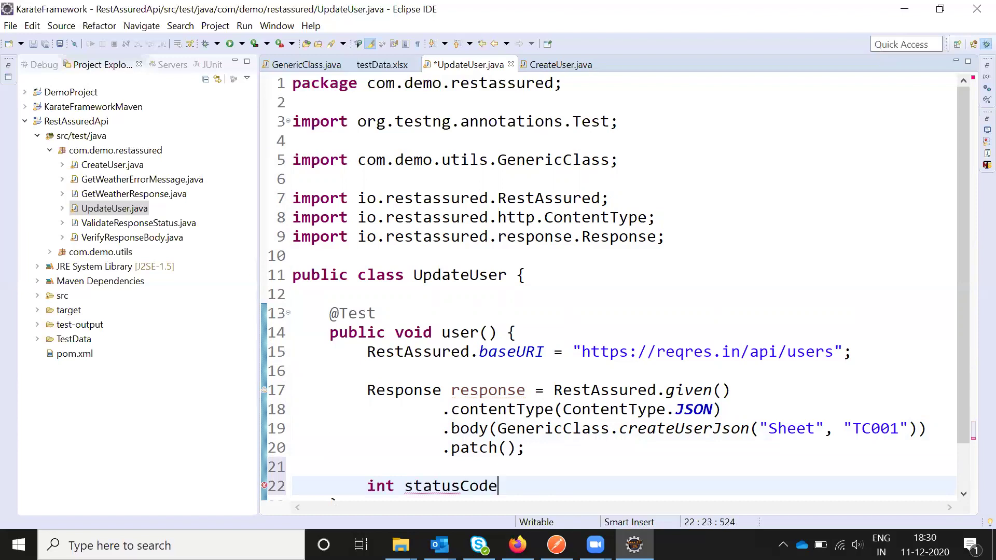
{"action": "type", "text": "= resp"}
{"action": "type", "text": "onse"}
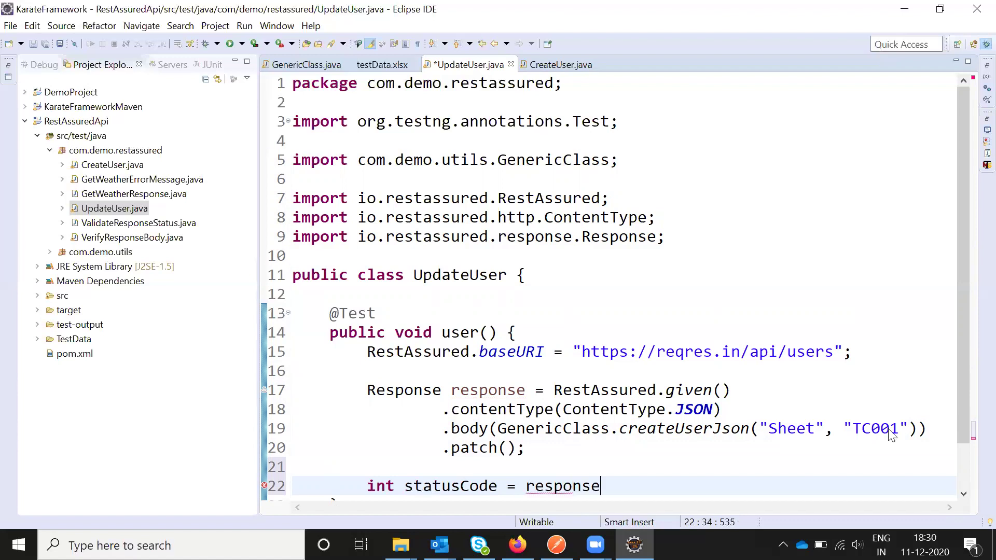
{"action": "type", "text": "."}
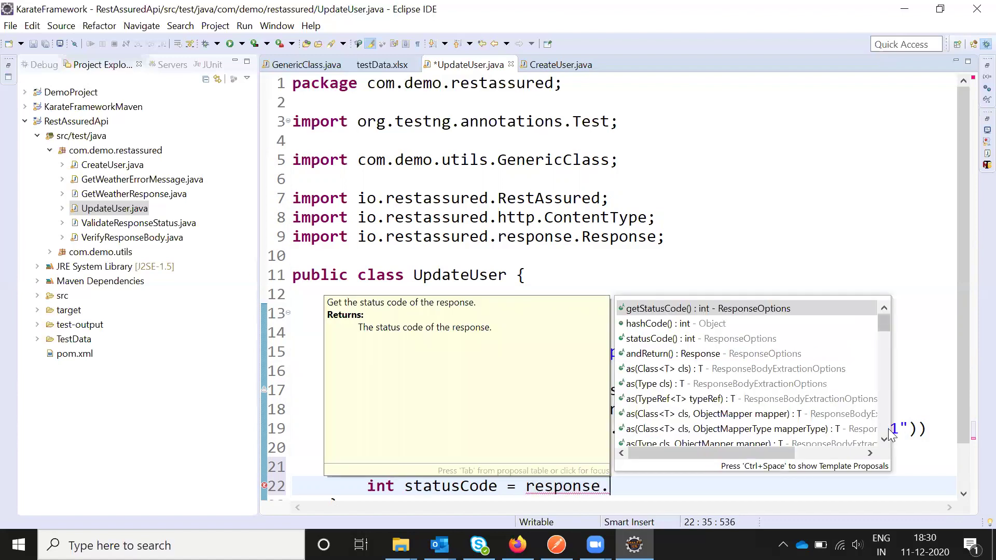
{"action": "key", "text": "Return"}
{"action": "type", "text": ";"}
{"action": "key", "text": "Return"}
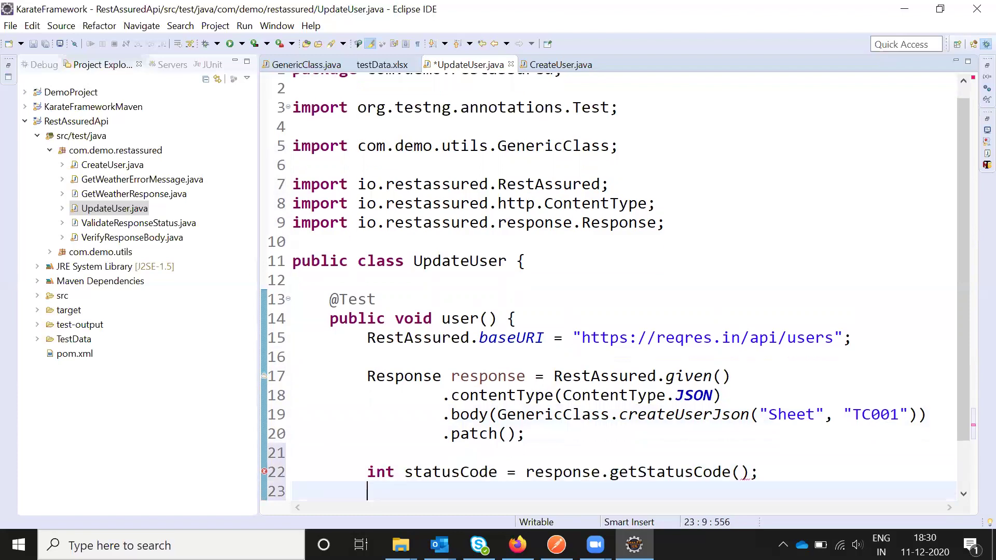
{"action": "key", "text": "Return"}
{"action": "key", "text": "Down"}
{"action": "key", "text": "Up"}
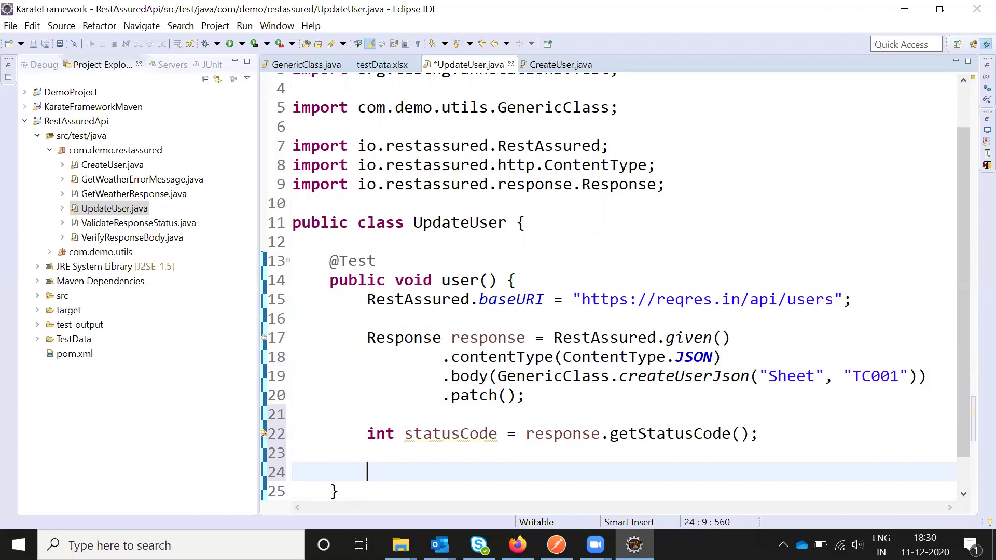
{"action": "type", "text": "Assert"}
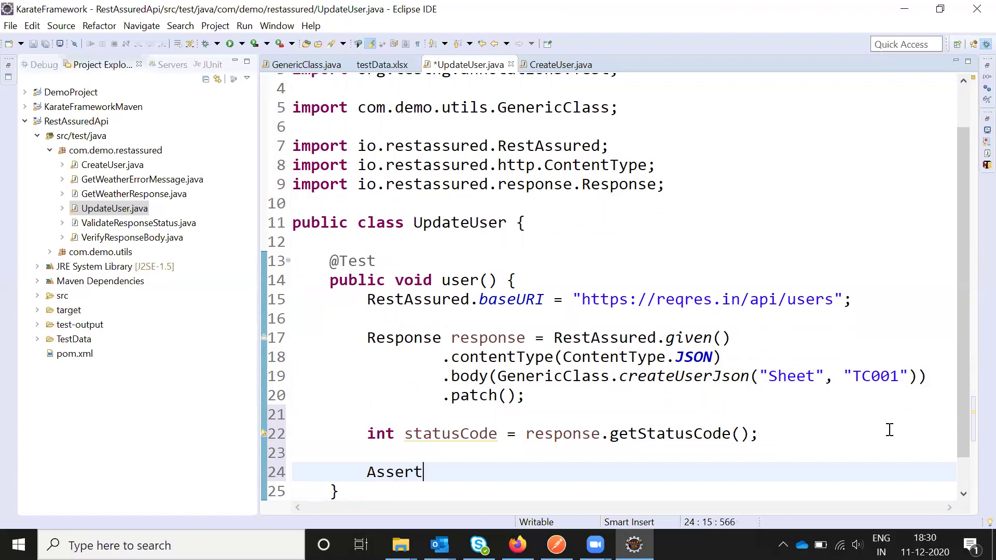
Add Assert.assertEquals(statusCode, 200, "Correct Status code") with the TestNG Assert import, then save.
{"action": "key", "text": "ctrl+space"}
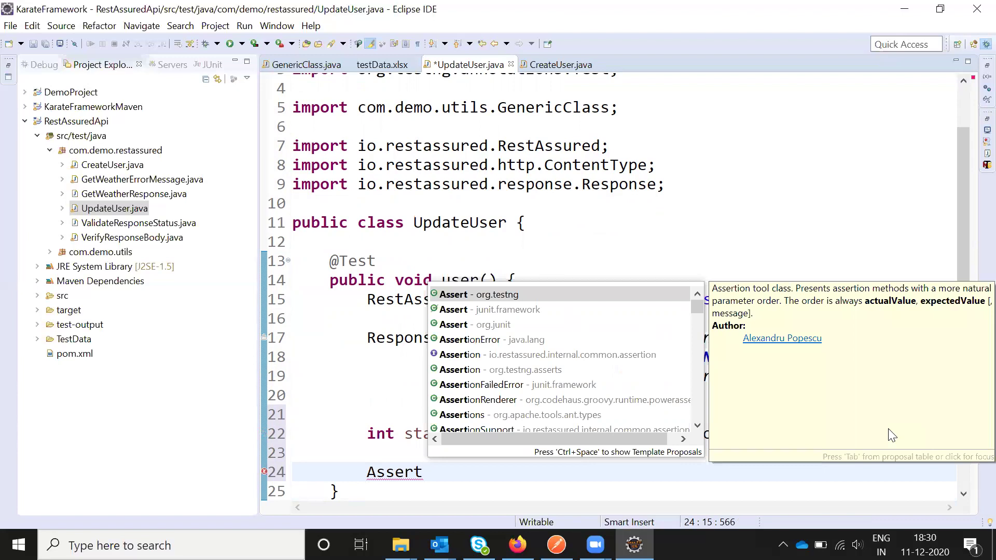
{"action": "key", "text": "Return"}
{"action": "type", "text": ".a"}
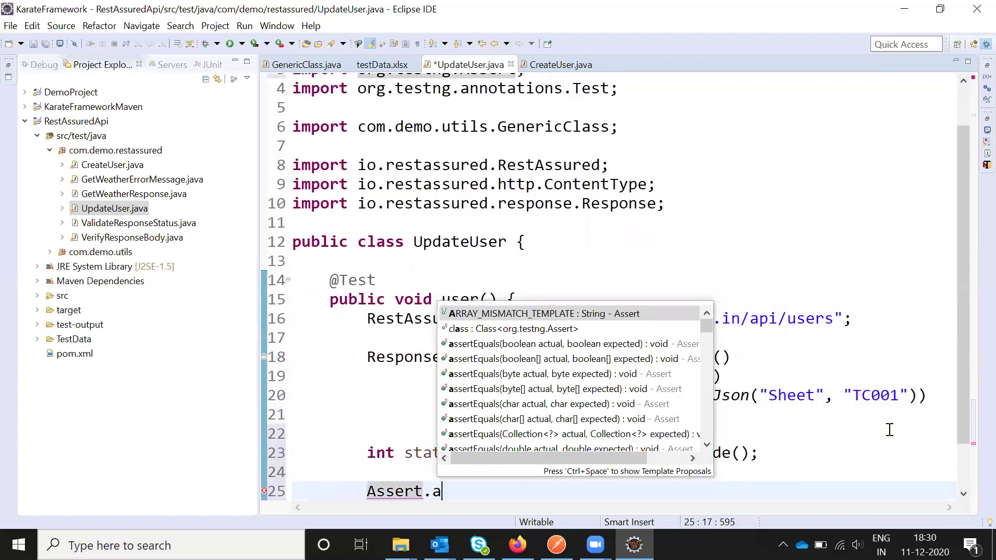
{"action": "type", "text": "s"}
{"action": "key", "text": "Down"}
{"action": "key", "text": "Down"}
{"action": "key", "text": "Down"}
{"action": "key", "text": "Up"}
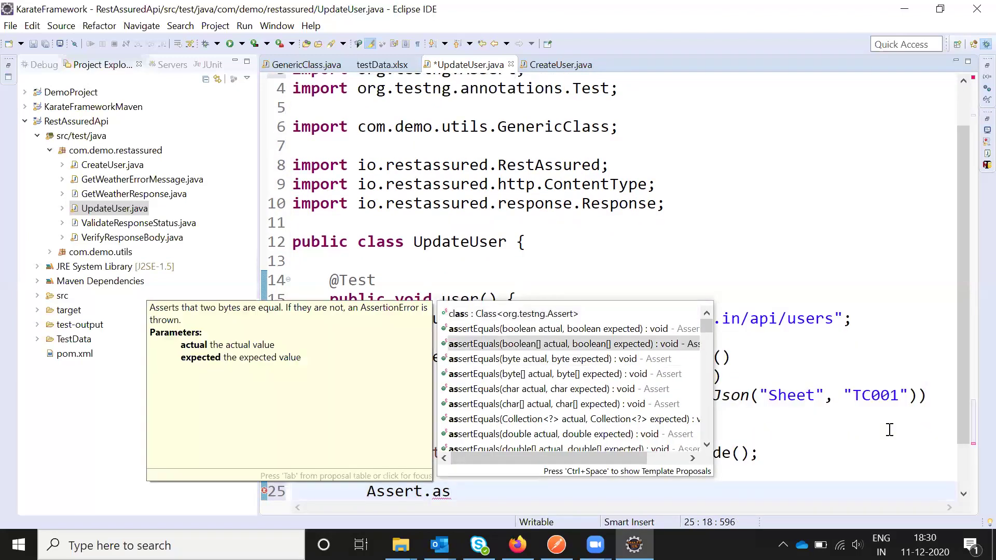
{"action": "key", "text": "Down"}
{"action": "key", "text": "Up"}
{"action": "key", "text": "Up"}
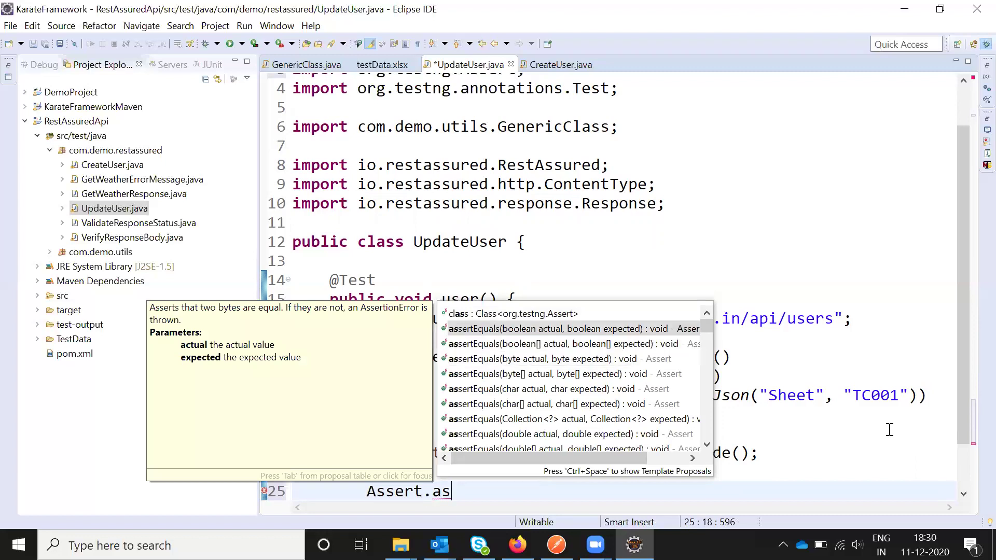
{"action": "key", "text": "Return"}
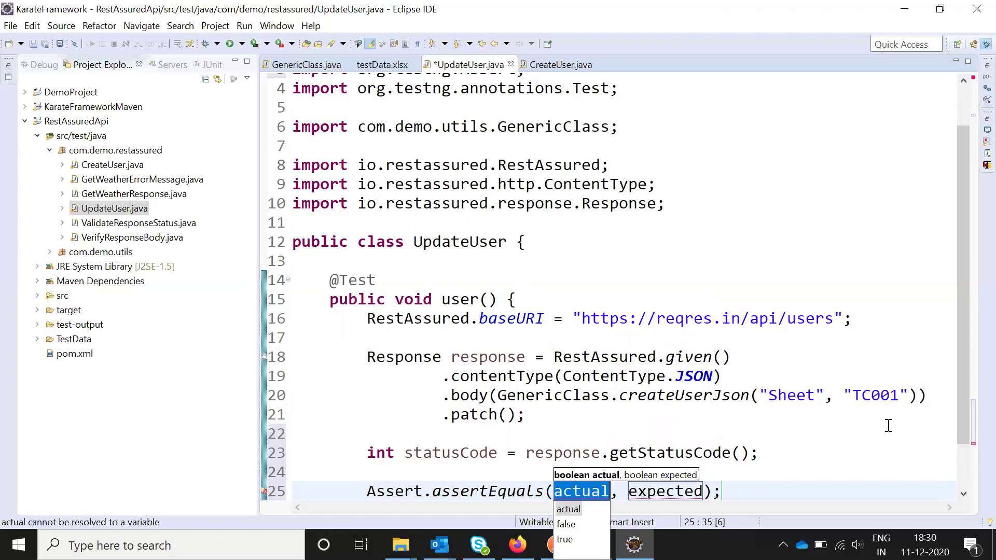
{"action": "left_click", "coordinate": [433, 453]}
{"action": "double_click", "coordinate": [433, 453]}
{"action": "key", "text": "ctrl+c"}
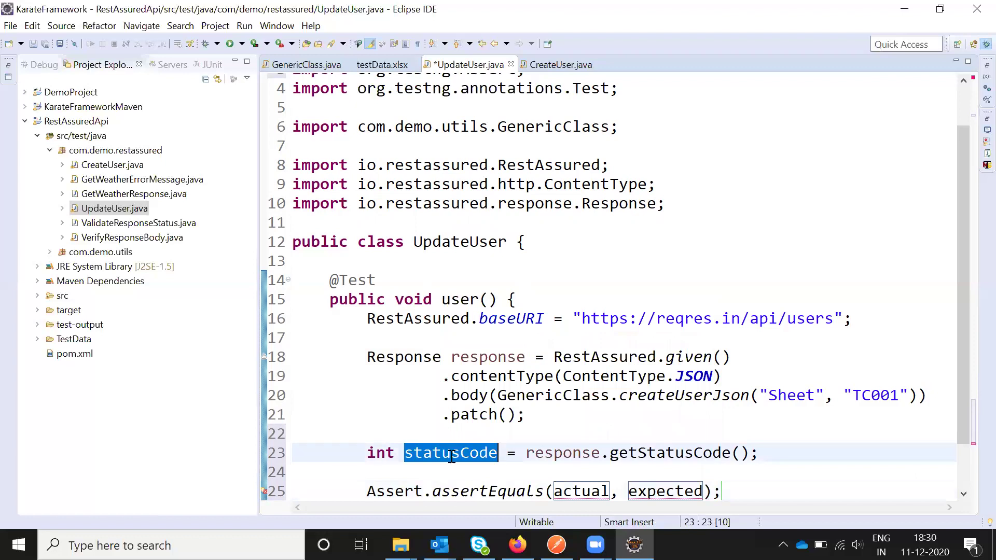
{"action": "double_click", "coordinate": [581, 490]}
{"action": "key", "text": "ctrl+v"}
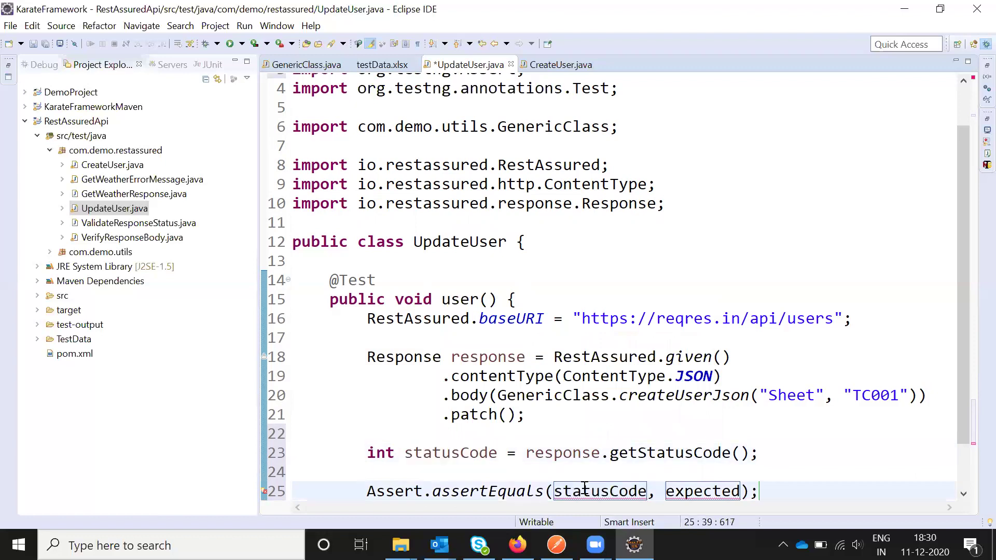
{"action": "double_click", "coordinate": [713, 490]}
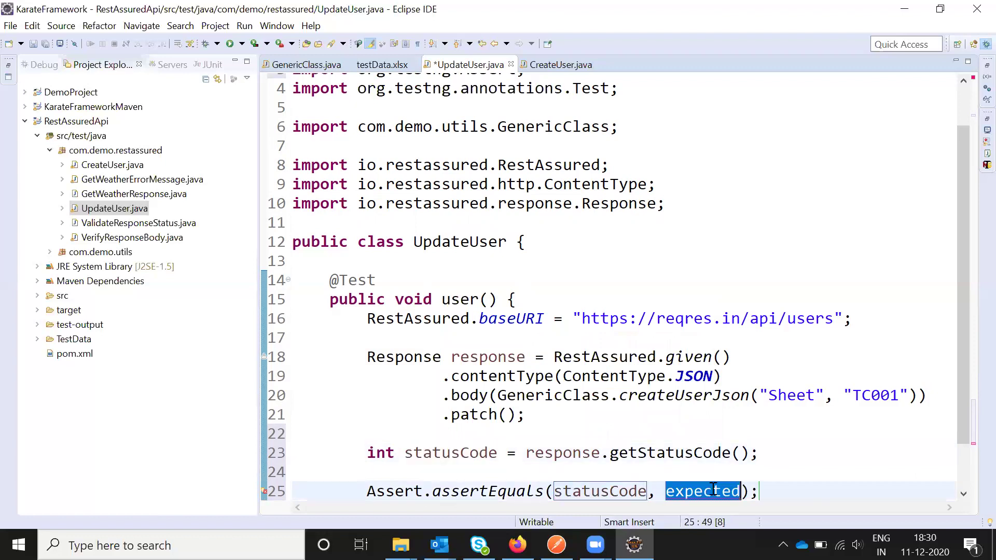
{"action": "type", "text": "200,"}
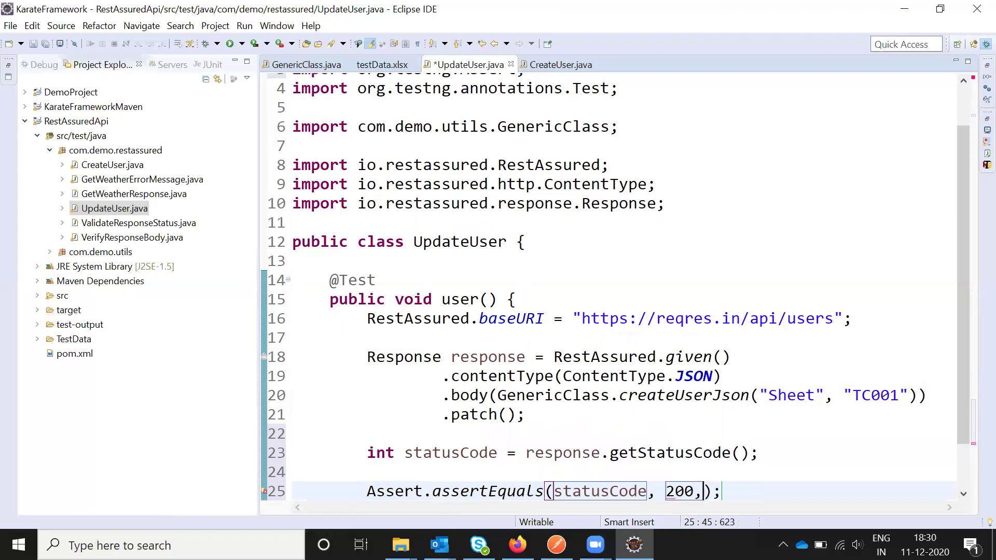
{"action": "type", "text": "\""}
{"action": "type", "text": "Corr"}
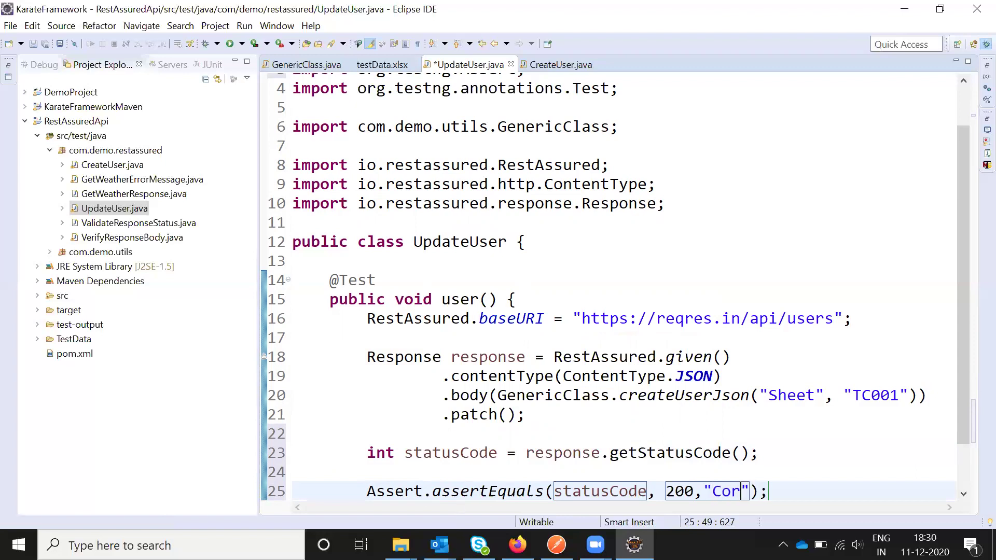
{"action": "type", "text": "ect S"}
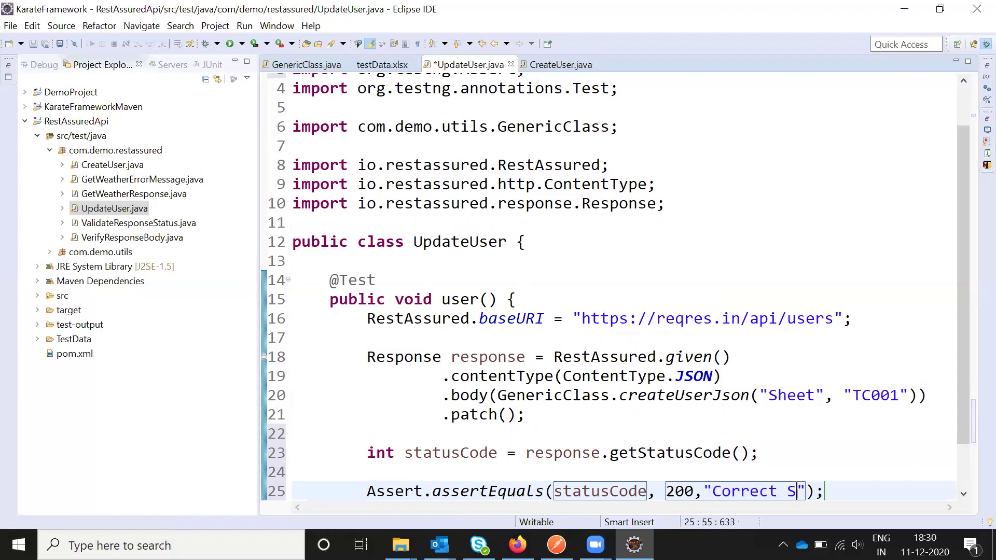
{"action": "type", "text": "tatus cod"}
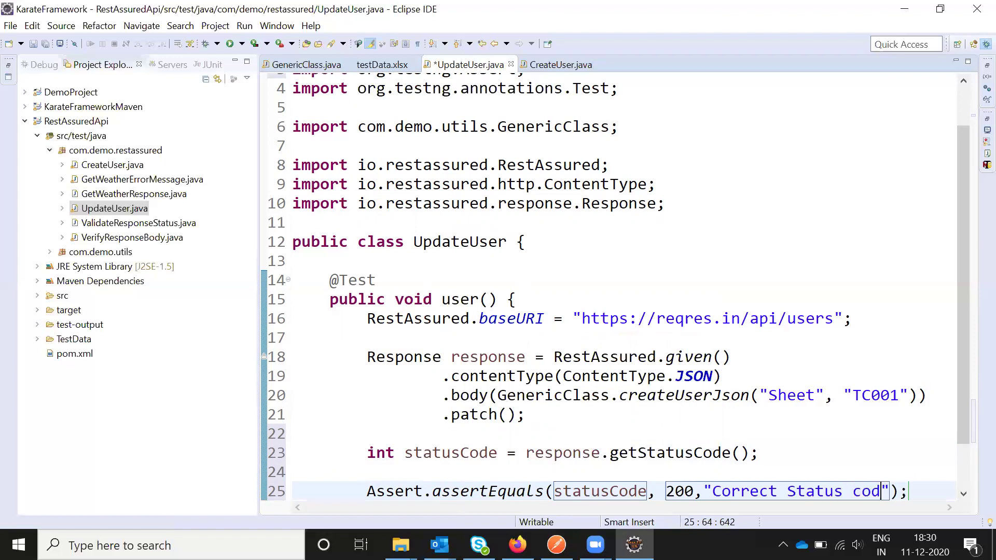
{"action": "type", "text": "e"}
{"action": "key", "text": "ctrl+s"}
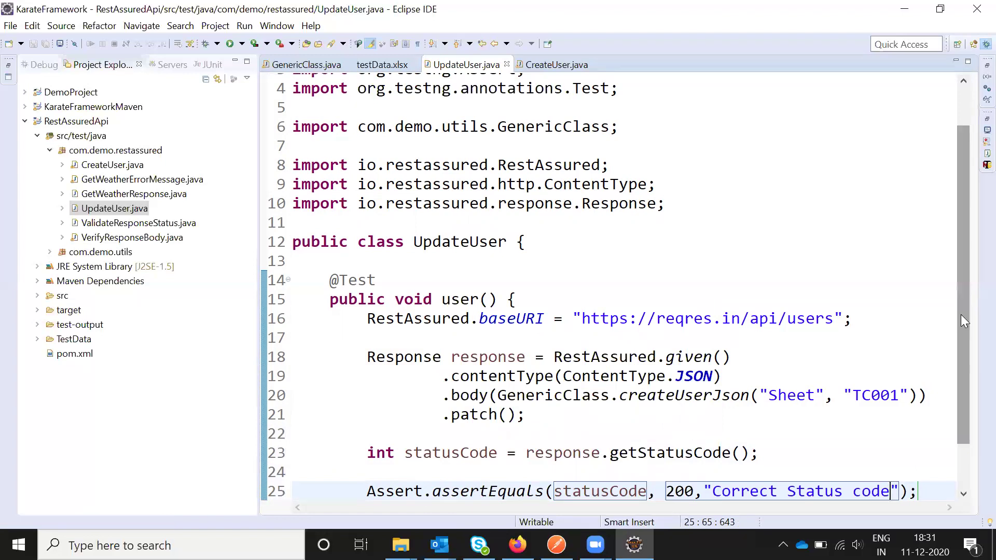
{"action": "scroll", "coordinate": [962, 315], "scroll_direction": "down", "scroll_amount": 1}
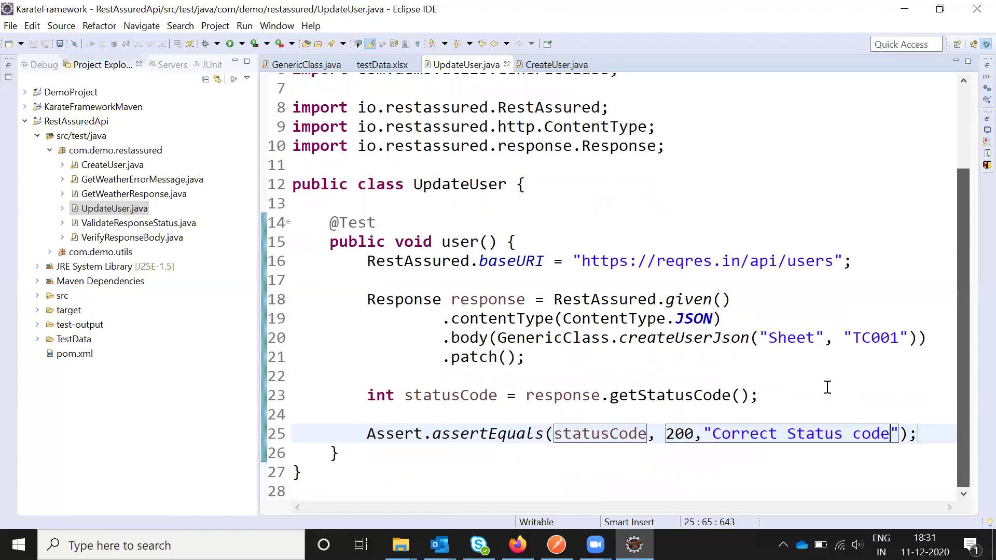
Run UpdateUser as a TestNG test; the console reports 1 run and 0 passes.
{"action": "right_click", "coordinate": [586, 475]}
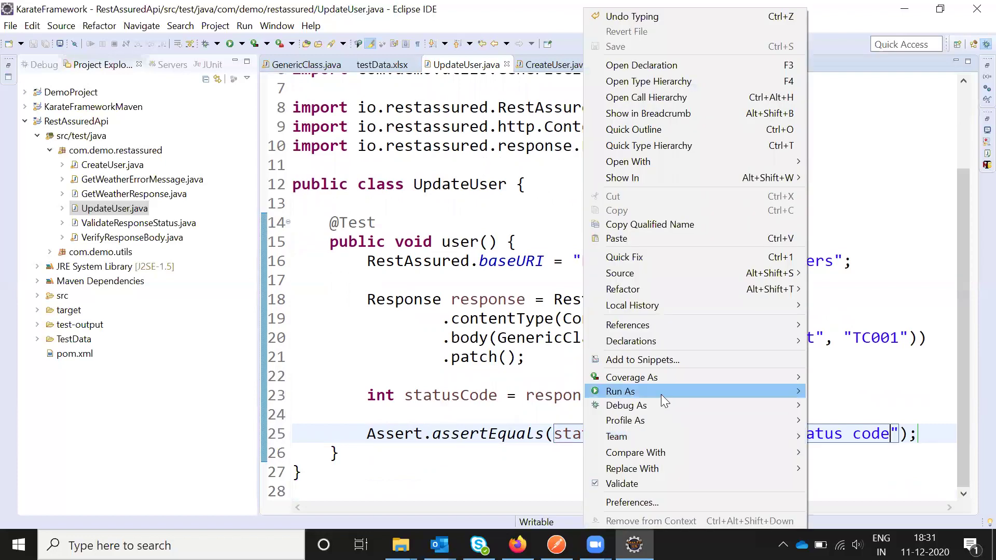
{"action": "mouse_move", "coordinate": [620, 392]}
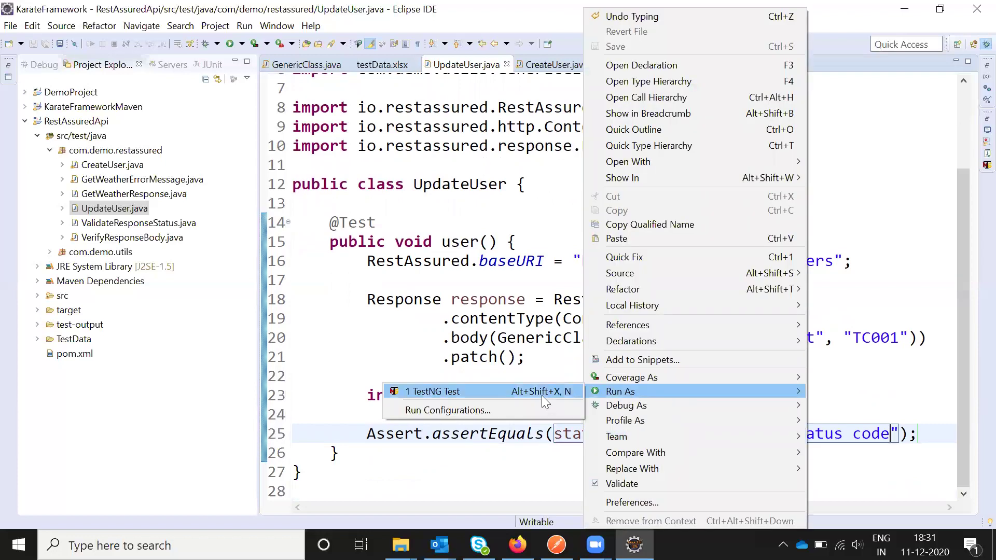
{"action": "left_click", "coordinate": [541, 393]}
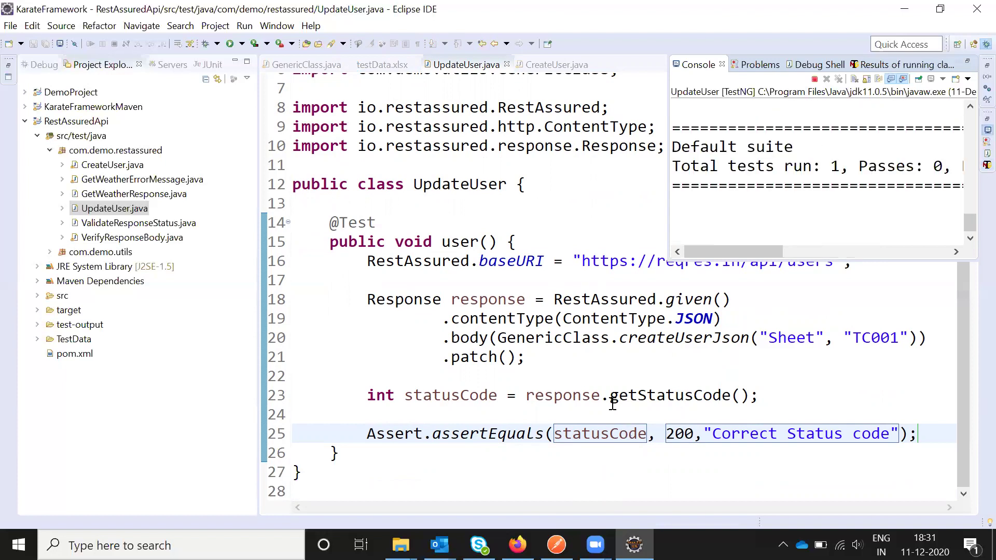
Maximize the console to read the failure (expected 200, found 400), then restore the editor.
{"action": "double_click", "coordinate": [698, 65]}
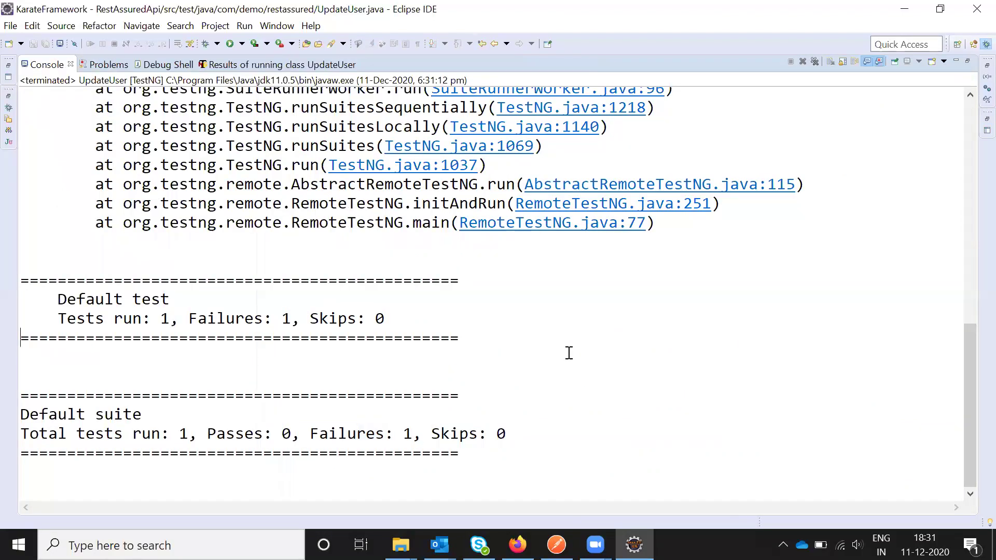
{"action": "scroll", "coordinate": [569, 354], "scroll_direction": "up", "scroll_amount": 5}
{"action": "scroll", "coordinate": [569, 353], "scroll_direction": "up", "scroll_amount": 5}
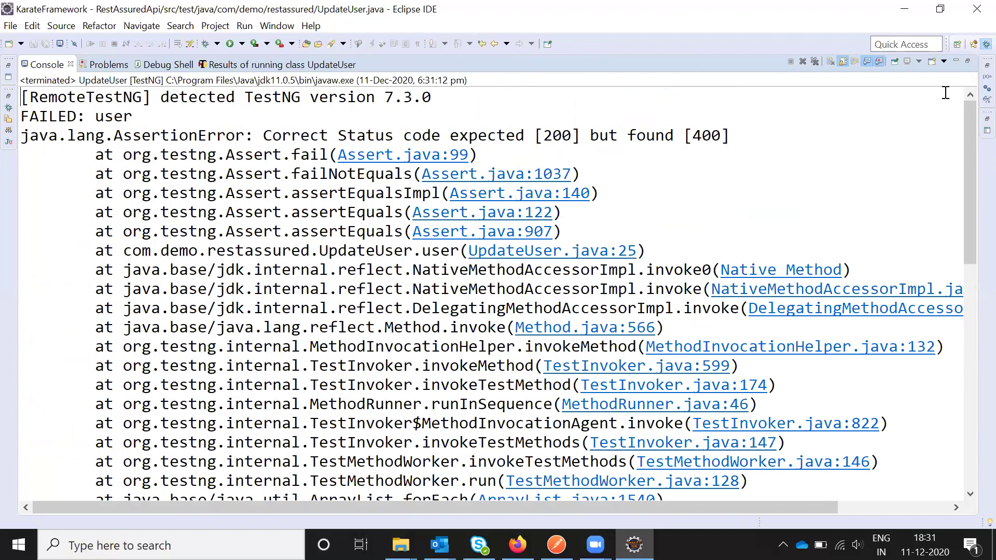
{"action": "left_click", "coordinate": [955, 61]}
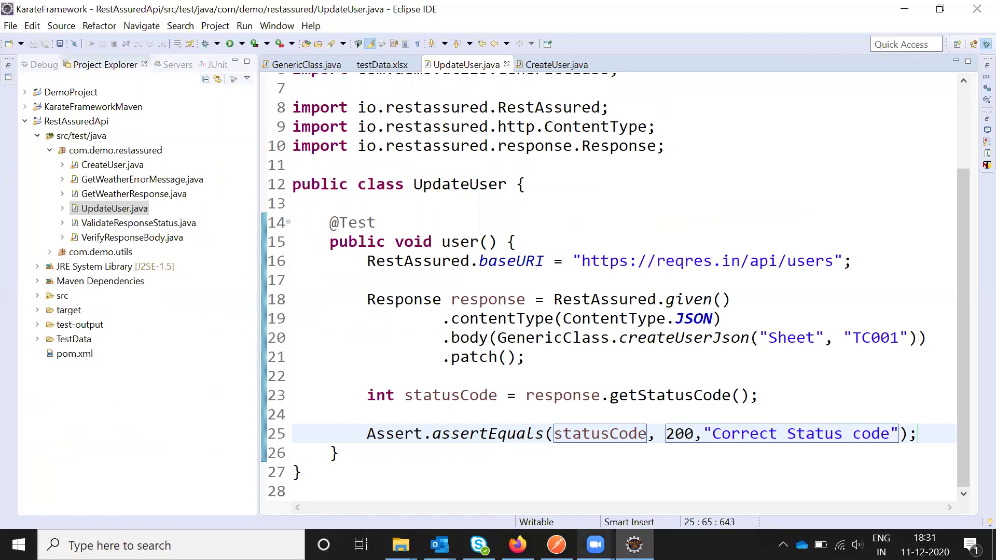
Send the PATCH Update user request in Postman, getting 200 OK, and return to Eclipse.
{"action": "left_click", "coordinate": [556, 544]}
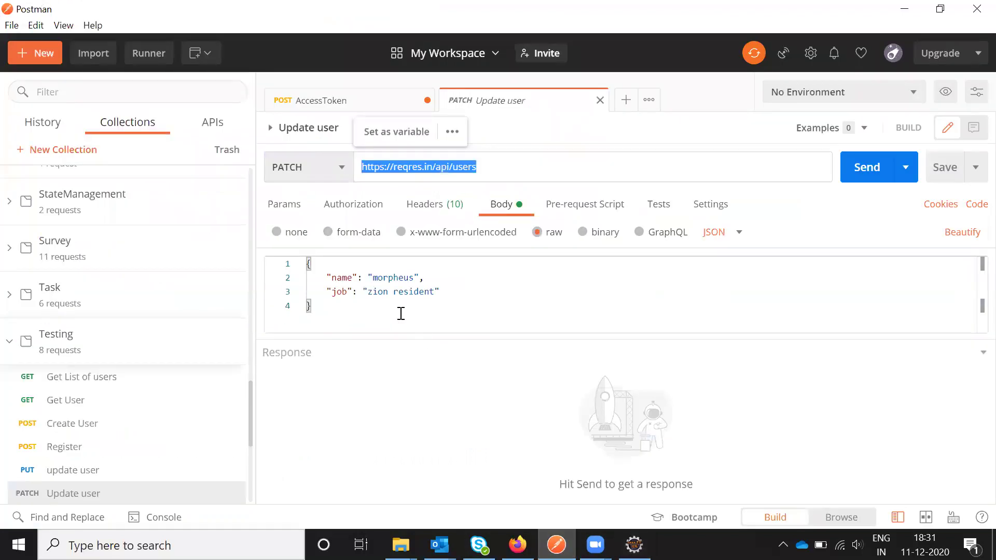
{"action": "left_click", "coordinate": [848, 176]}
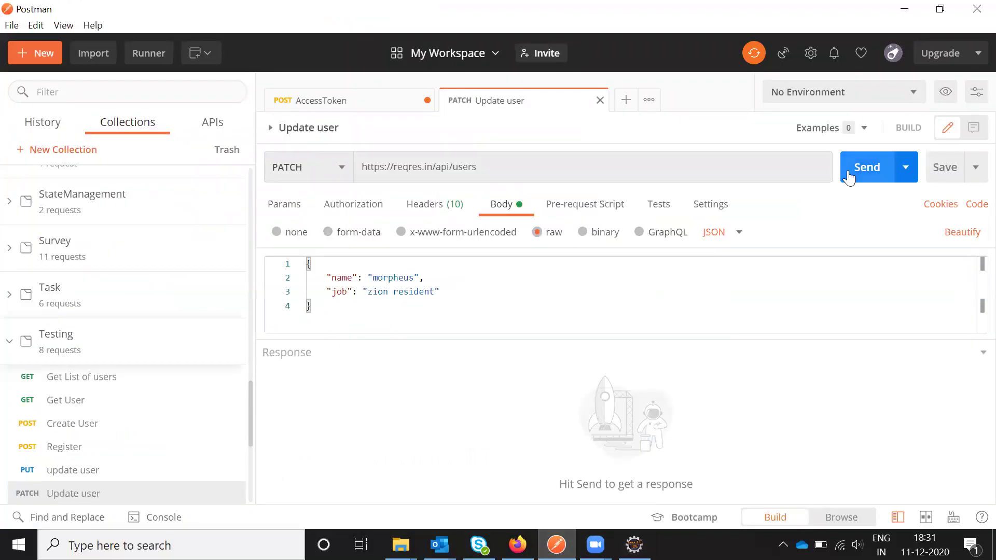
{"action": "left_click", "coordinate": [848, 175]}
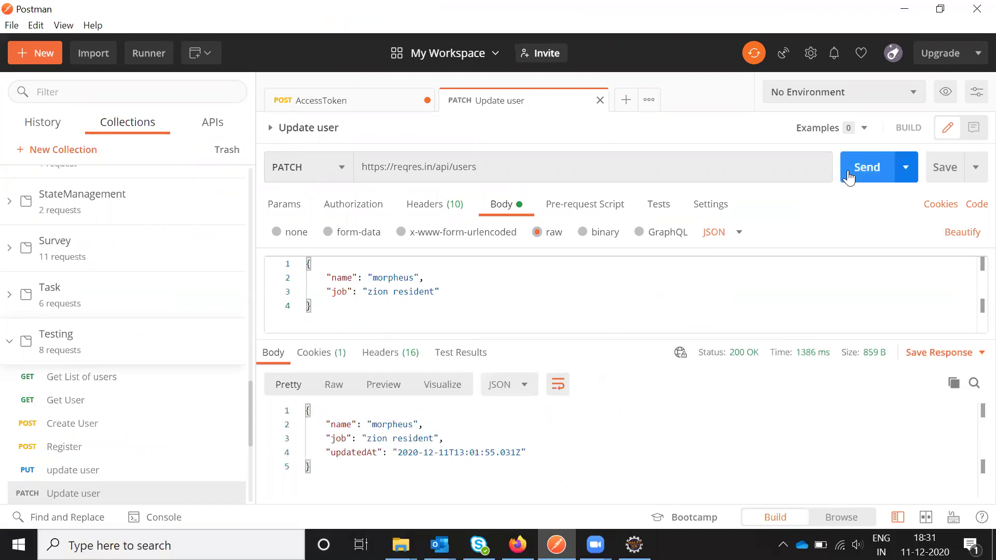
{"action": "key", "text": "alt+Tab"}
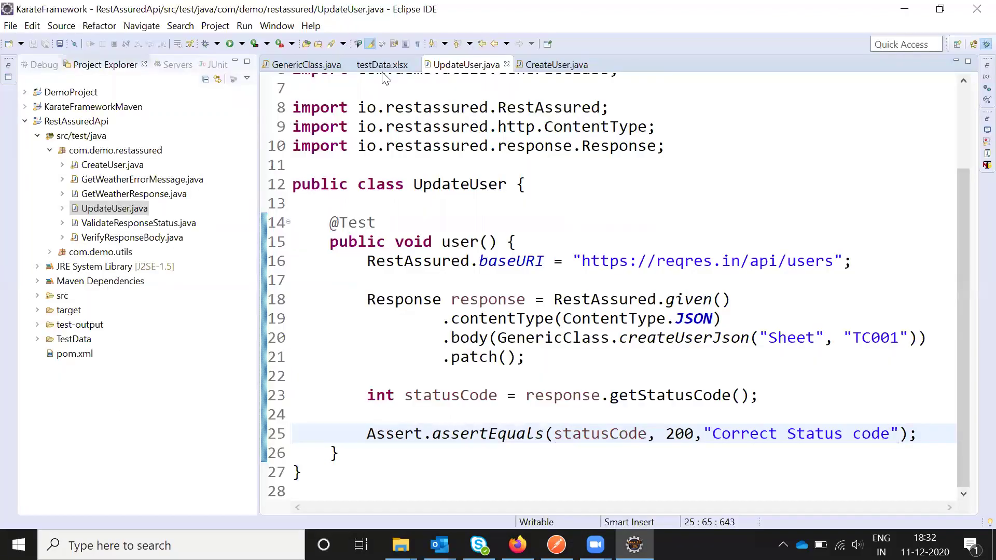
After checking TC003 in testData.xlsx, switch line 20's data row from TC001 to TC003 and save.
{"action": "left_click", "coordinate": [382, 64]}
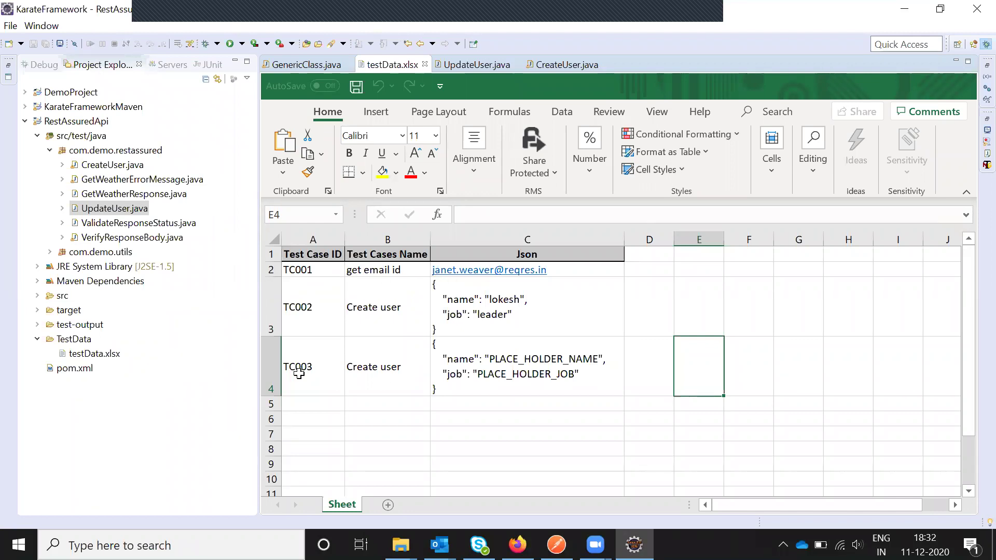
{"action": "left_click", "coordinate": [469, 69]}
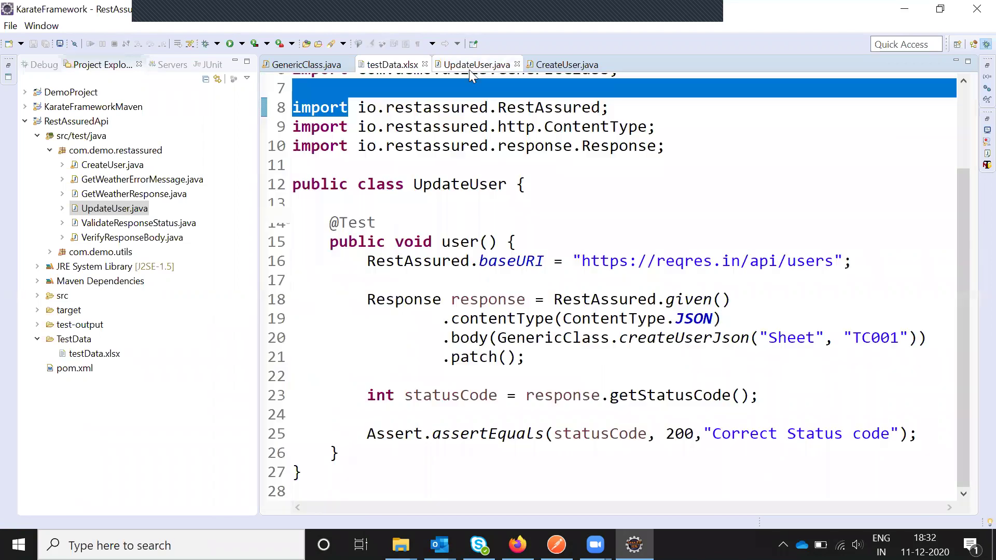
{"action": "left_click", "coordinate": [900, 338]}
{"action": "key", "text": "BackSpace"}
{"action": "type", "text": "3"}
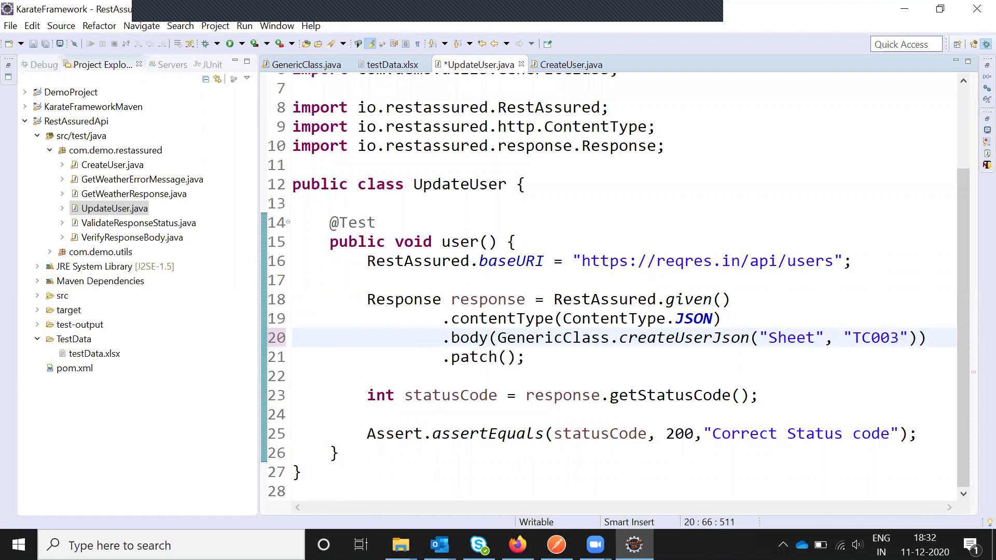
{"action": "key", "text": "ctrl+s"}
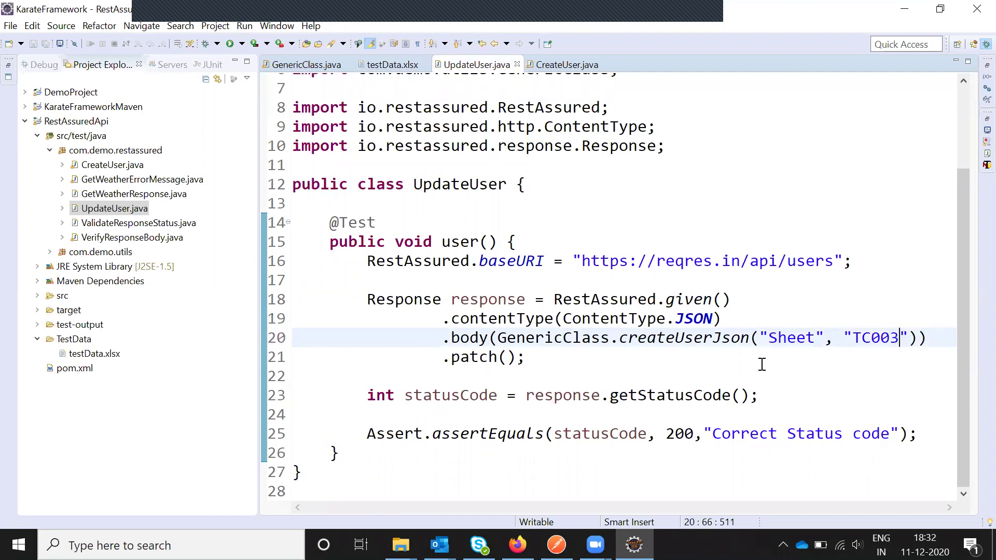
Rerun UpdateUser as a TestNG test and maximize the Console showing 1 pass, 0 failures.
{"action": "right_click", "coordinate": [762, 364]}
{"action": "mouse_move", "coordinate": [801, 392]}
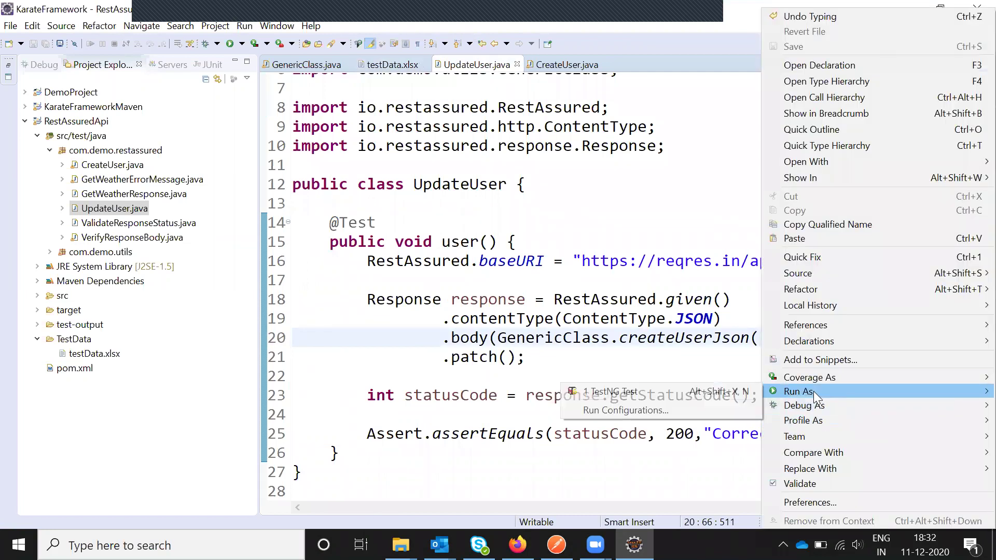
{"action": "left_click", "coordinate": [707, 392]}
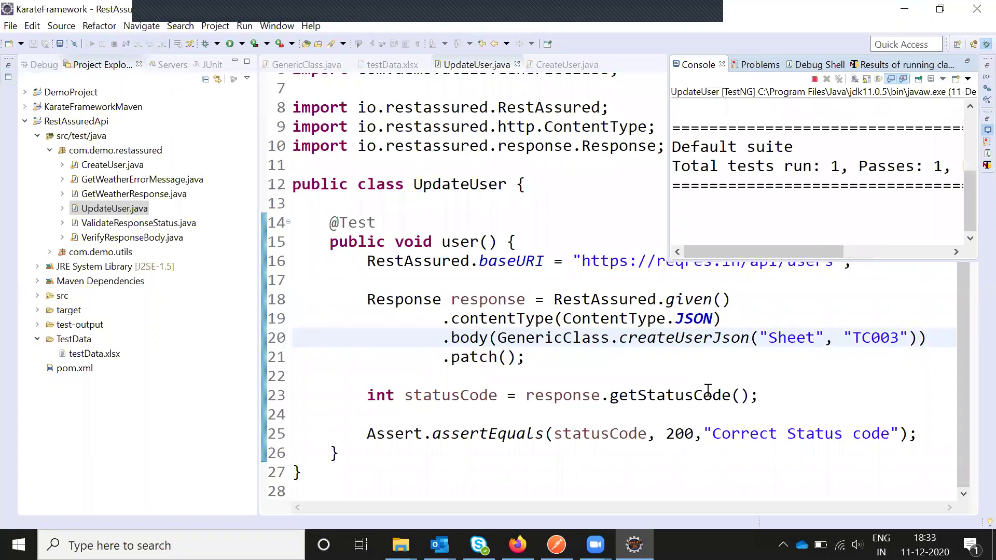
{"action": "double_click", "coordinate": [702, 66]}
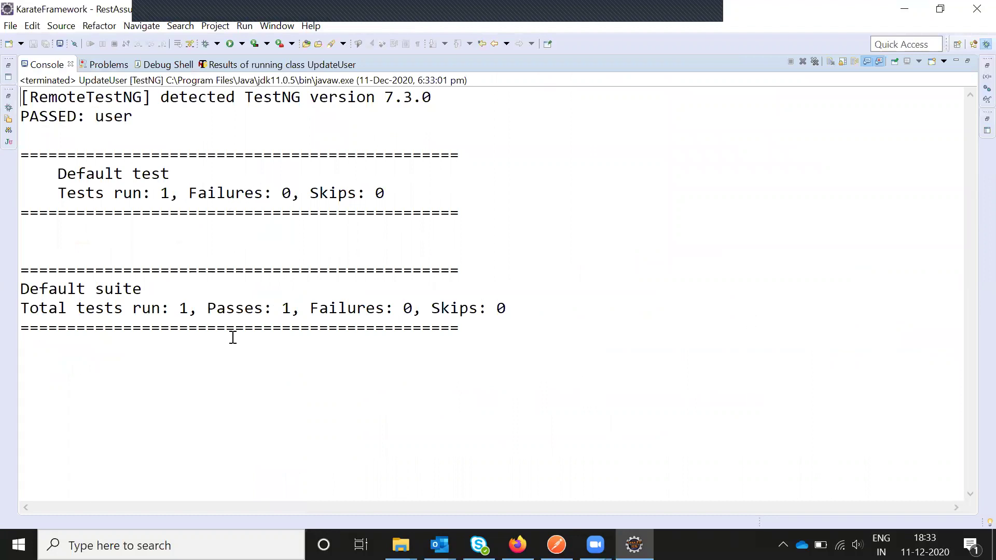
{"action": "left_click", "coordinate": [957, 61]}
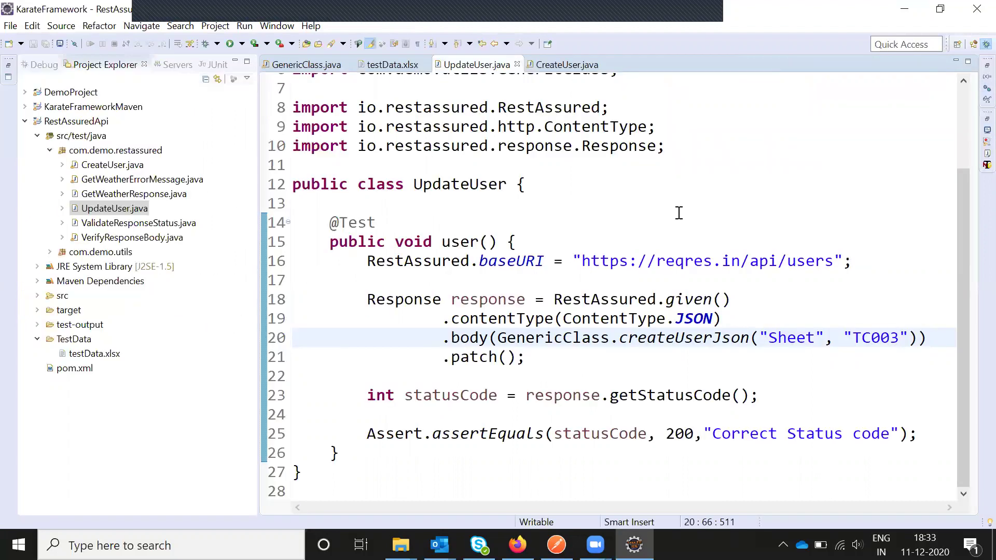